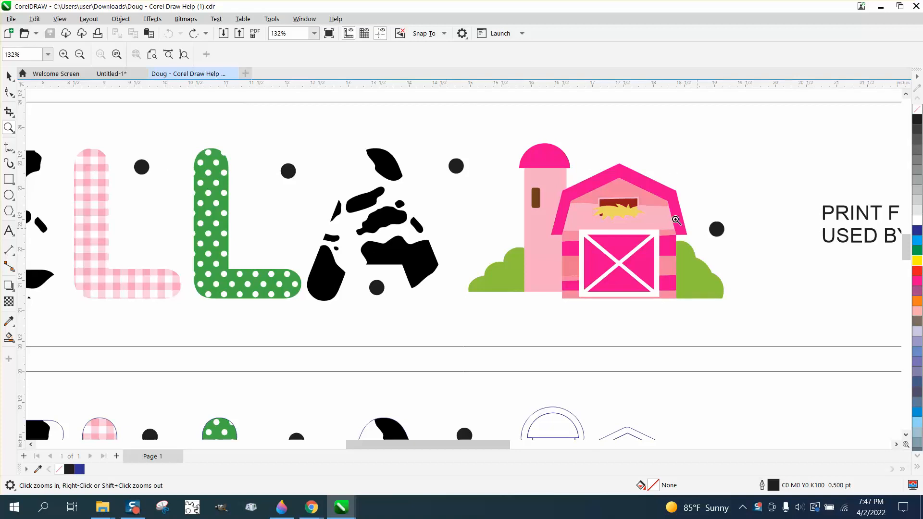
Ungroup all the artwork completely and delete the rectangle framing the print-file row.
{"action": "right_click", "coordinate": [511, 179]}
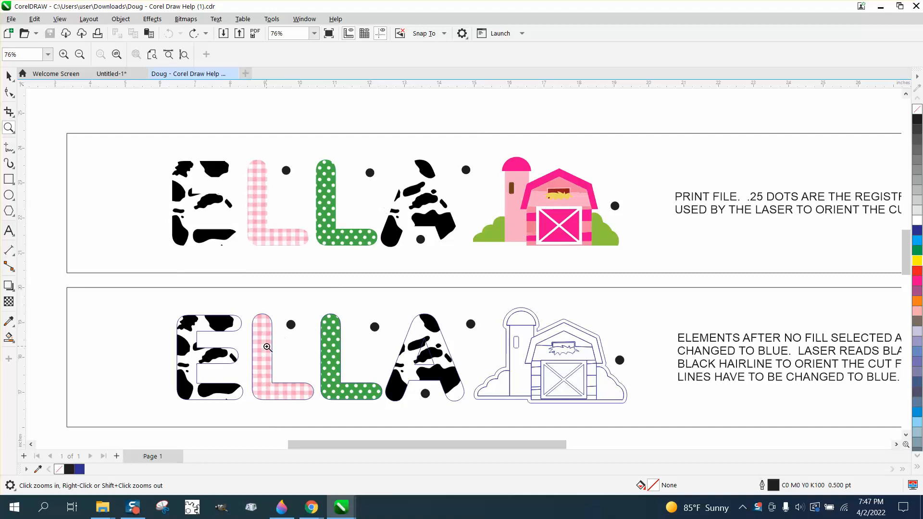
{"action": "right_click", "coordinate": [221, 205]}
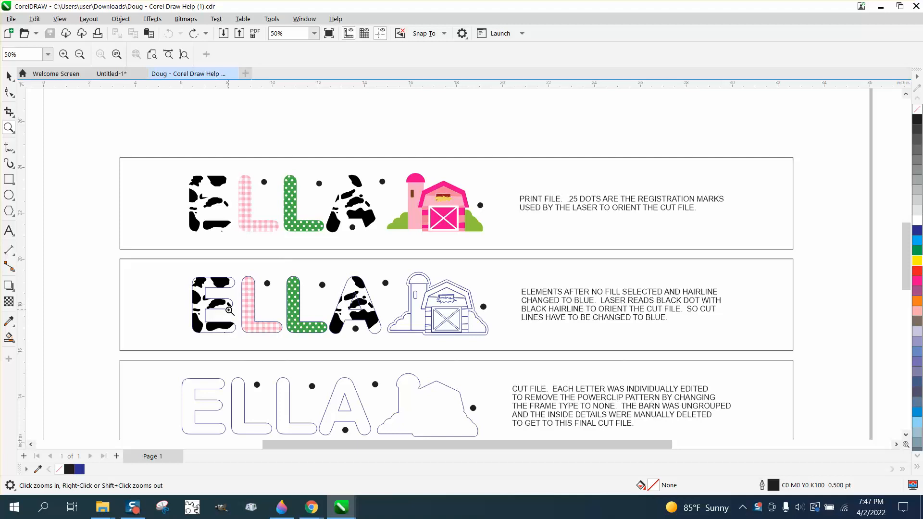
{"action": "left_click", "coordinate": [8, 75]}
{"action": "left_click", "coordinate": [220, 177]}
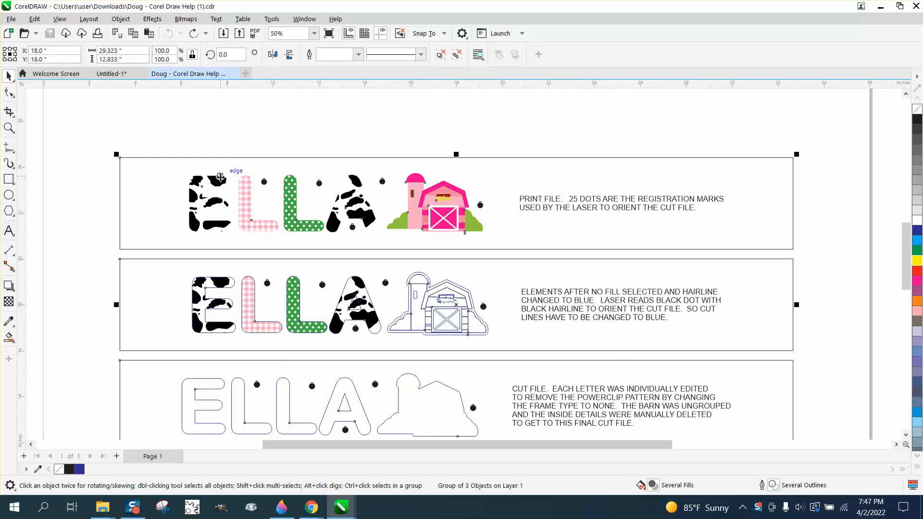
{"action": "left_click", "coordinate": [121, 19]}
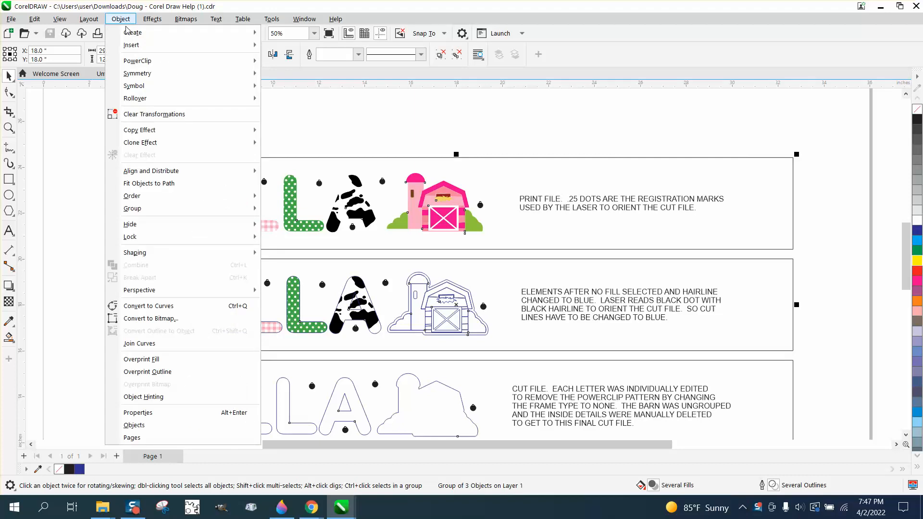
{"action": "mouse_move", "coordinate": [138, 210]}
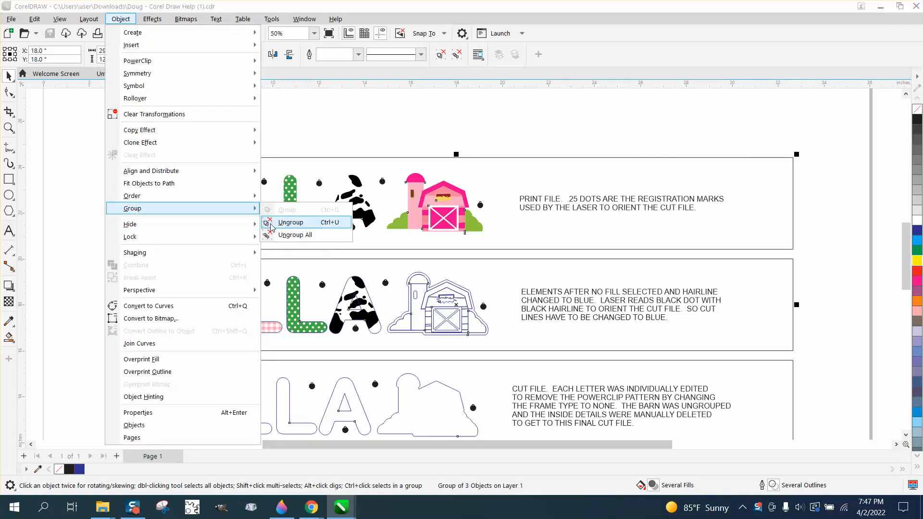
{"action": "left_click", "coordinate": [294, 234]}
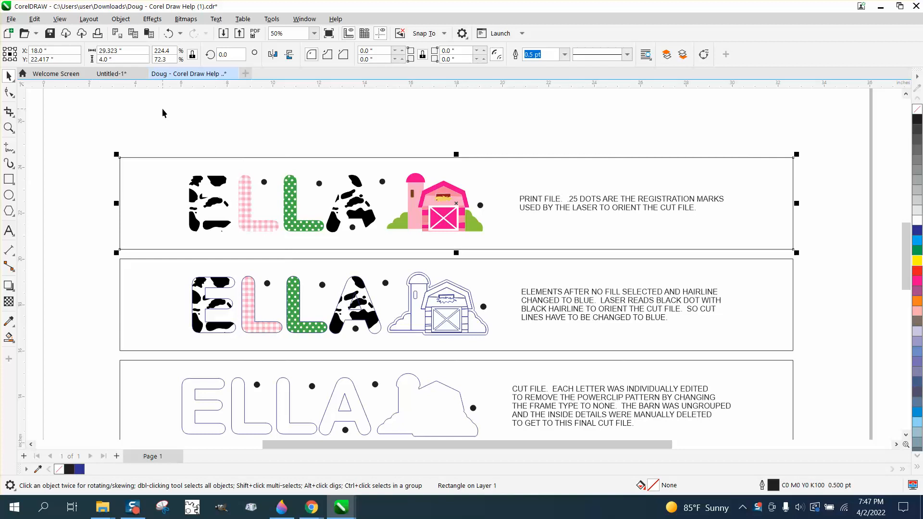
{"action": "key", "text": "Delete"}
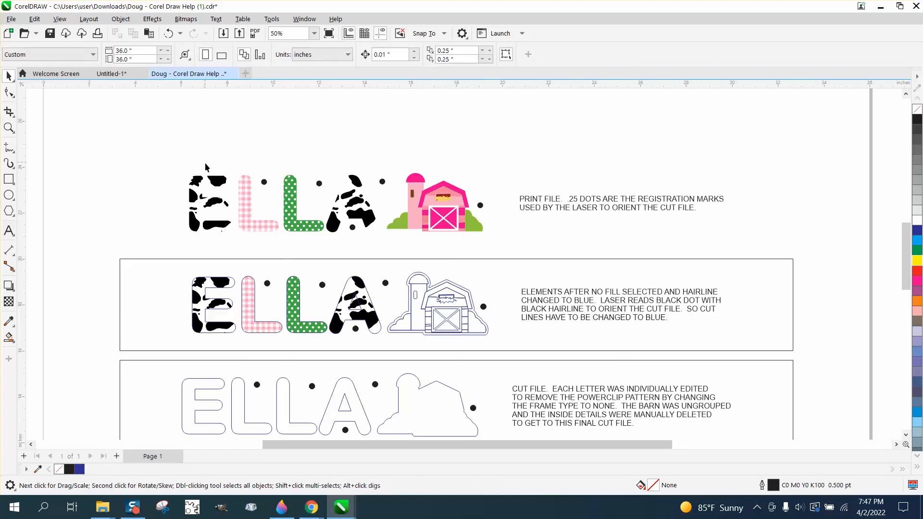
Extract the cow-print image from the print-file row's E PowerClip and move it below the cut-file frame.
{"action": "left_click", "coordinate": [219, 182]}
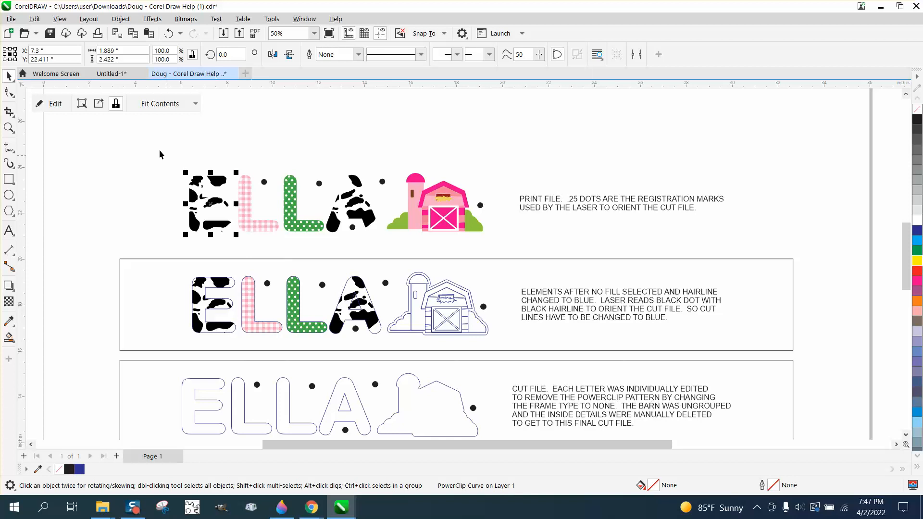
{"action": "left_click", "coordinate": [99, 105]}
{"action": "scroll", "coordinate": [285, 119], "scroll_direction": "down", "scroll_amount": 1}
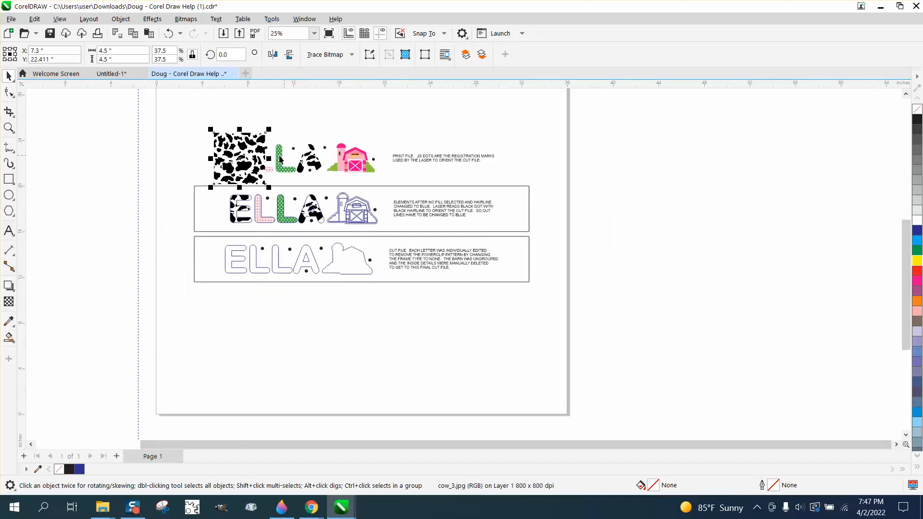
{"action": "left_click_drag", "start_coordinate": [241, 157], "coordinate": [239, 319]}
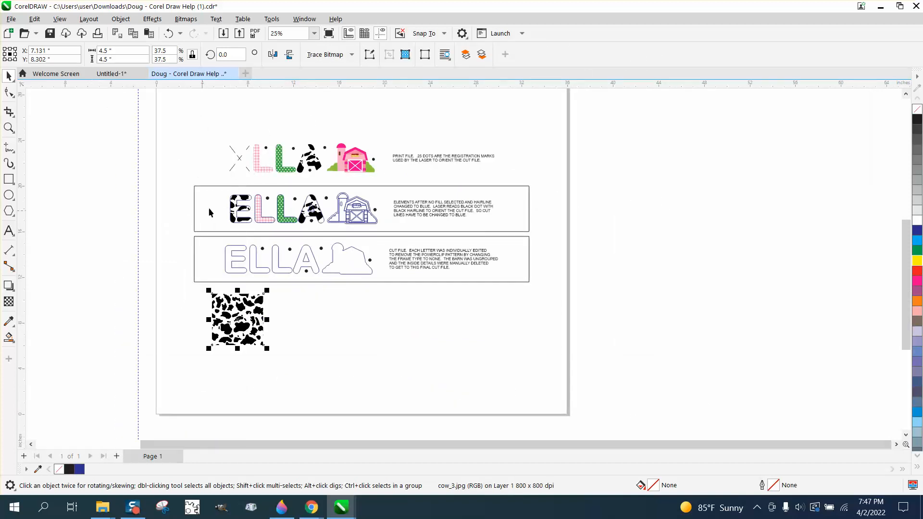
Set the nudge distance to 3 inches with nothing selected.
{"action": "left_click", "coordinate": [8, 128]}
{"action": "left_click_drag", "start_coordinate": [210, 140], "coordinate": [285, 186]}
{"action": "scroll", "coordinate": [342, 197], "scroll_direction": "down", "scroll_amount": 5}
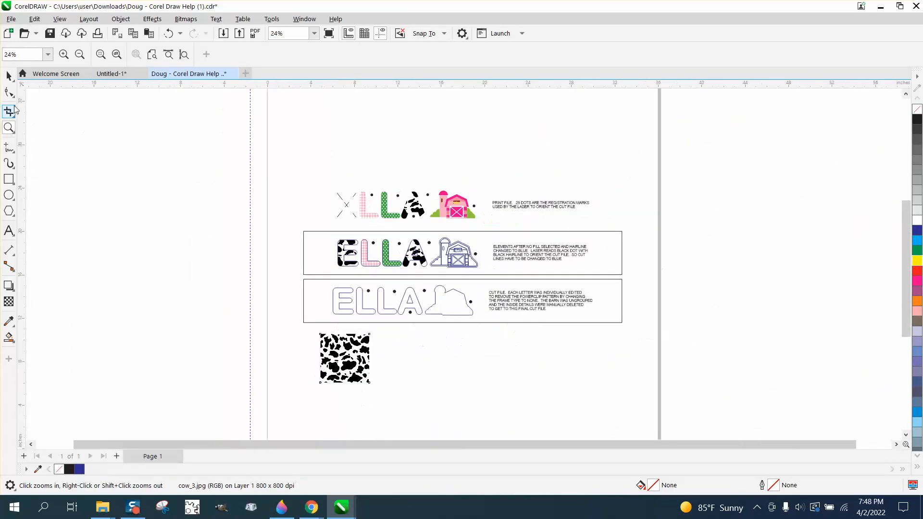
{"action": "left_click", "coordinate": [8, 75]}
{"action": "left_click", "coordinate": [177, 181]}
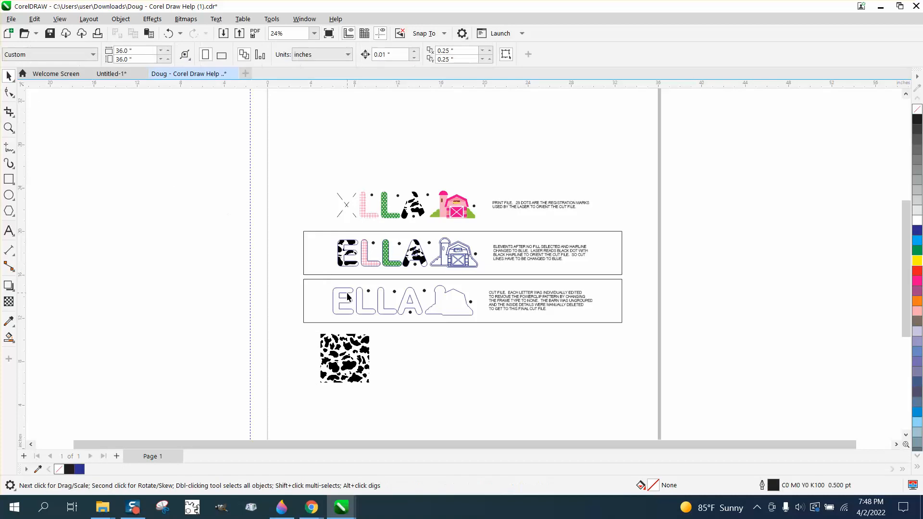
{"action": "left_click", "coordinate": [347, 292]}
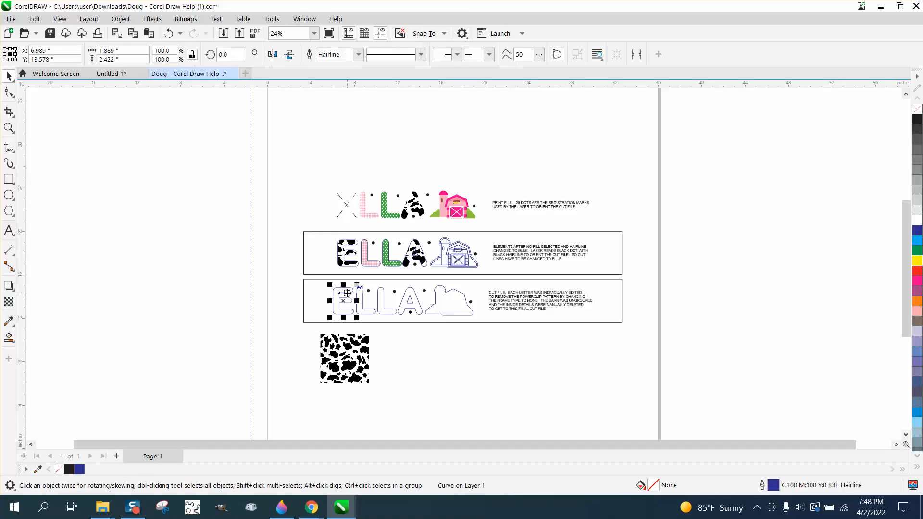
{"action": "left_click", "coordinate": [321, 142]}
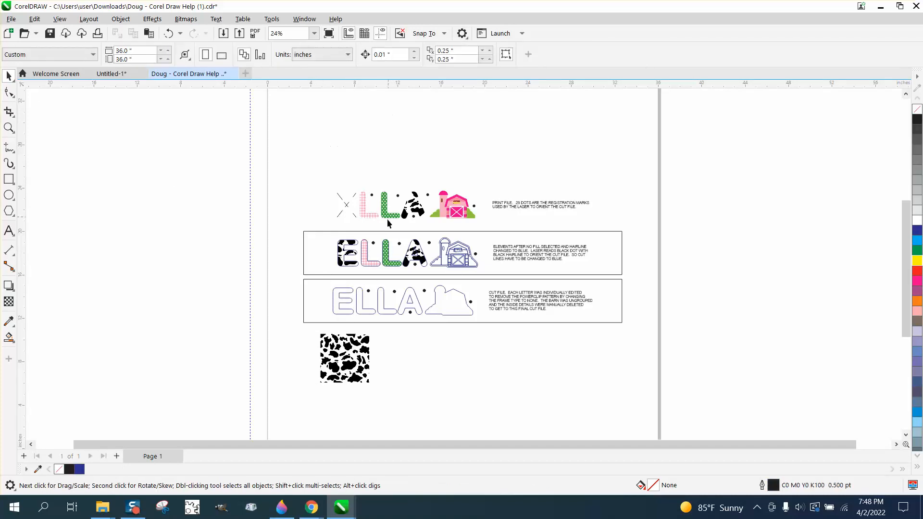
{"action": "left_click", "coordinate": [344, 318]}
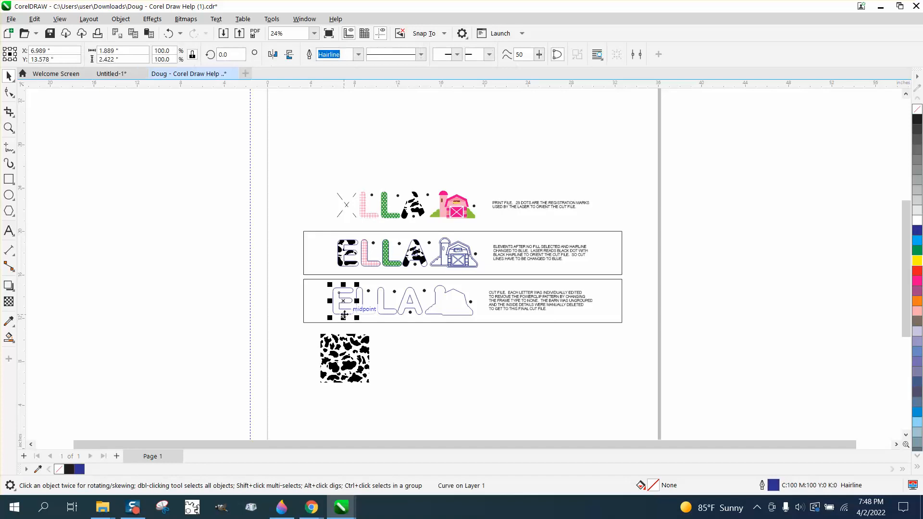
{"action": "left_click", "coordinate": [320, 135]}
{"action": "left_click", "coordinate": [374, 56]}
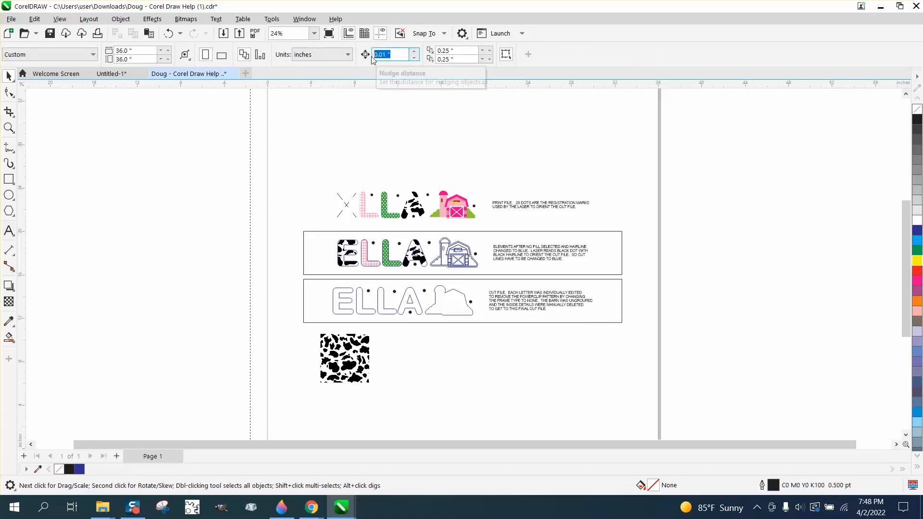
{"action": "type", "text": "3"}
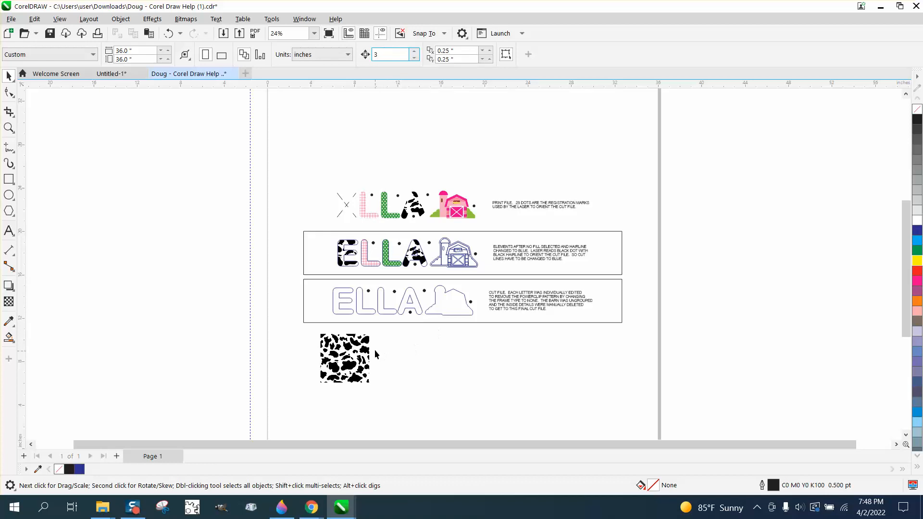
Nudge the cut-file E outline down 6 inches onto the cow-print image and shift the image so it surrounds the letter.
{"action": "left_click", "coordinate": [347, 313]}
{"action": "key", "text": "Down"}
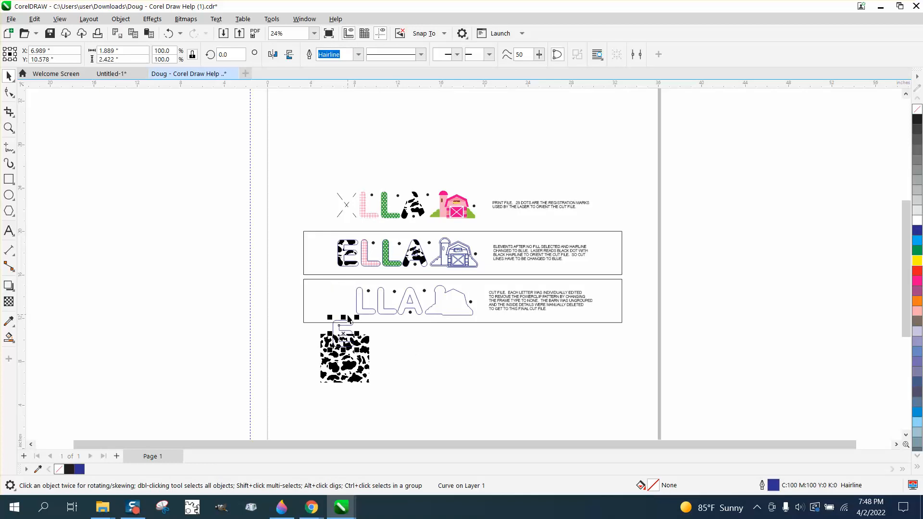
{"action": "key", "text": "Down"}
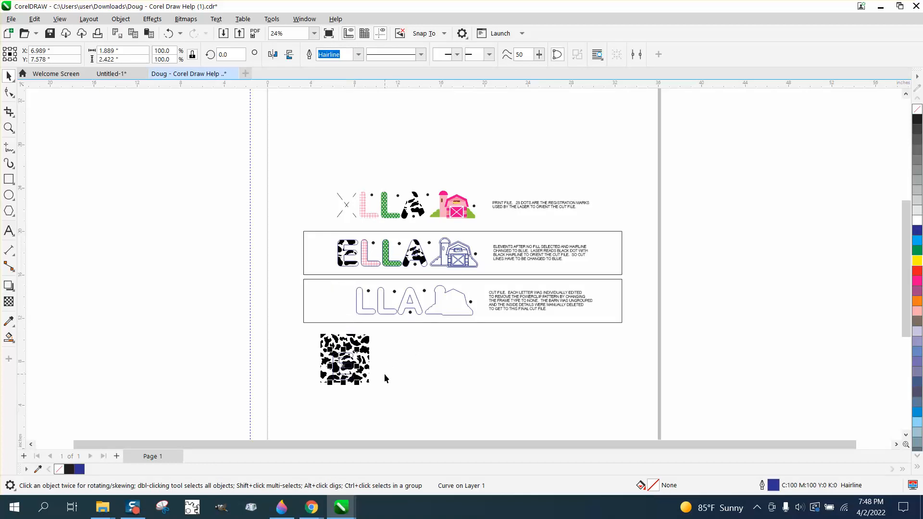
{"action": "left_click", "coordinate": [366, 361]}
{"action": "left_click_drag", "start_coordinate": [366, 361], "coordinate": [366, 364]}
{"action": "left_click", "coordinate": [8, 128]}
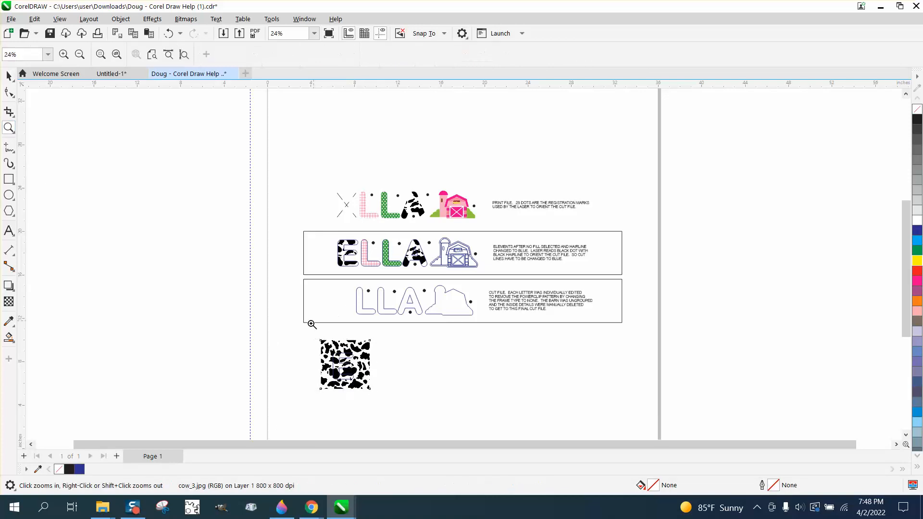
{"action": "left_click_drag", "start_coordinate": [310, 325], "coordinate": [393, 404]}
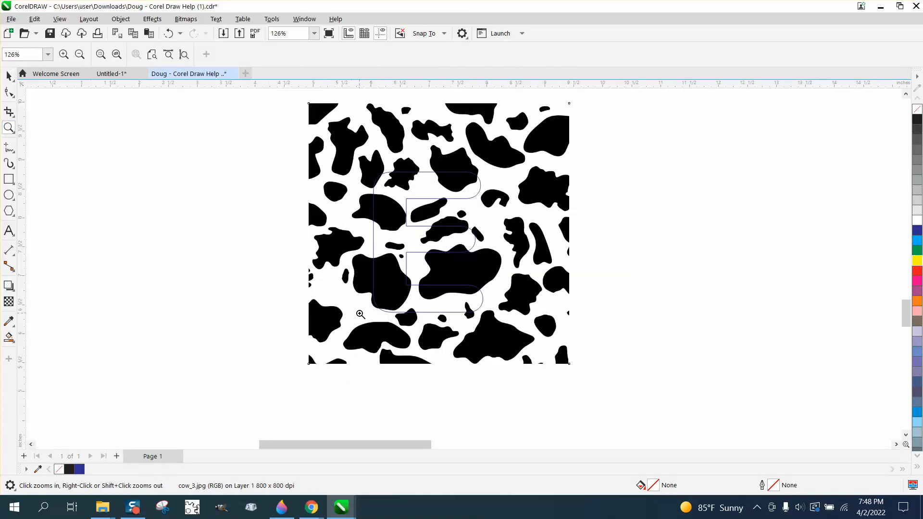
{"action": "left_click", "coordinate": [10, 76]}
{"action": "scroll", "coordinate": [348, 345], "scroll_direction": "down", "scroll_amount": 1}
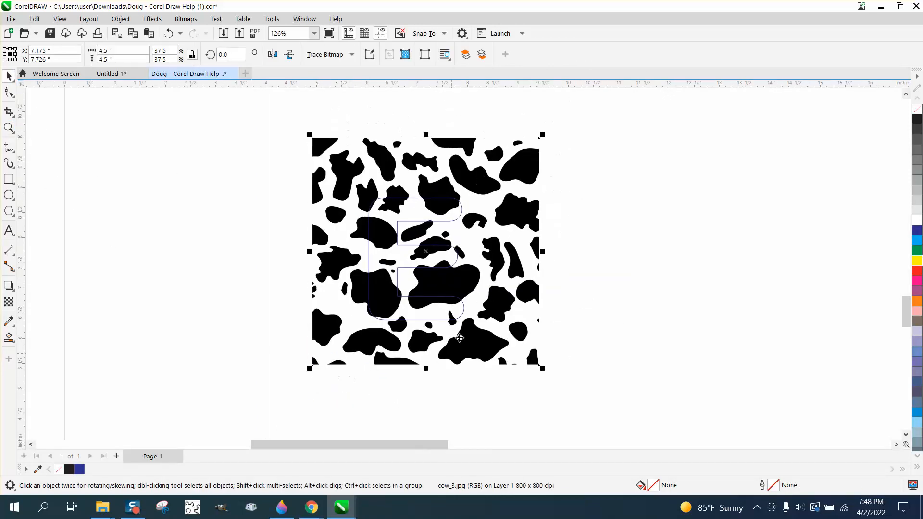
{"action": "mouse_move", "coordinate": [518, 265]}
{"action": "left_mouse_down"}
{"action": "mouse_move", "coordinate": [518, 280]}
{"action": "mouse_move", "coordinate": [517, 270]}
{"action": "left_mouse_up"}
{"action": "scroll", "coordinate": [509, 310], "scroll_direction": "down", "scroll_amount": 2}
Intersect the E outline with the cow-print image and nudge the resulting piece up 6 inches into the cut-file row.
{"action": "left_click_drag", "start_coordinate": [370, 181], "coordinate": [620, 408]}
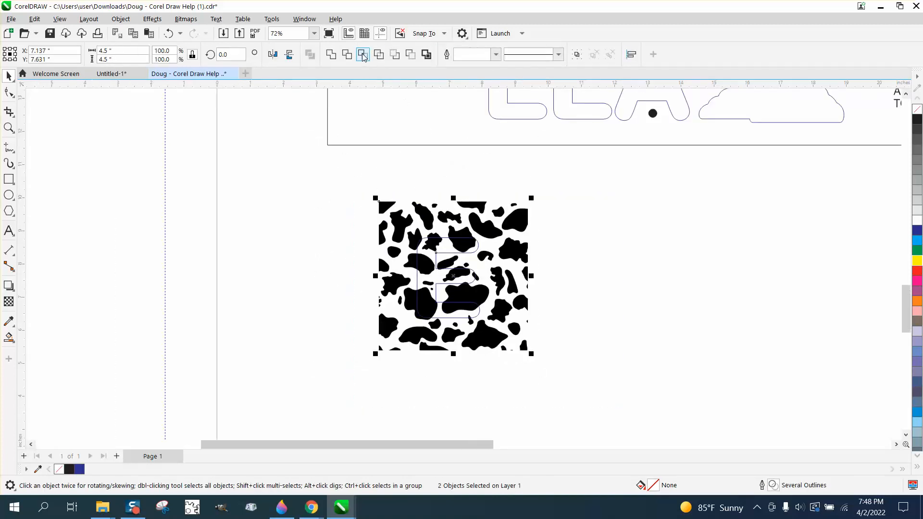
{"action": "left_click", "coordinate": [378, 54]}
{"action": "scroll", "coordinate": [561, 328], "scroll_direction": "down", "scroll_amount": 2}
{"action": "scroll", "coordinate": [622, 365], "scroll_direction": "down", "scroll_amount": 1}
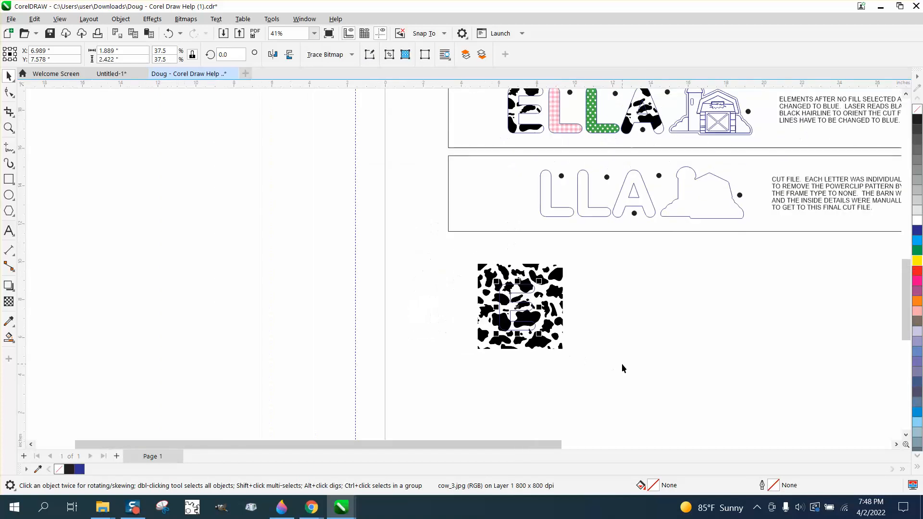
{"action": "key", "text": "Up"}
{"action": "key", "text": "Up"}
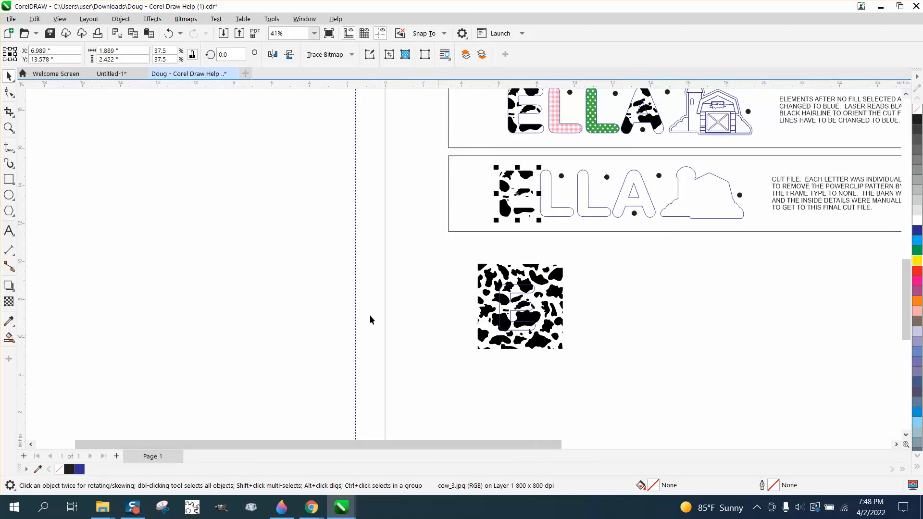
Move the E outline up 6 inches from the cow-print image to align over the patterned E in the cut-file row.
{"action": "left_click", "coordinate": [9, 127]}
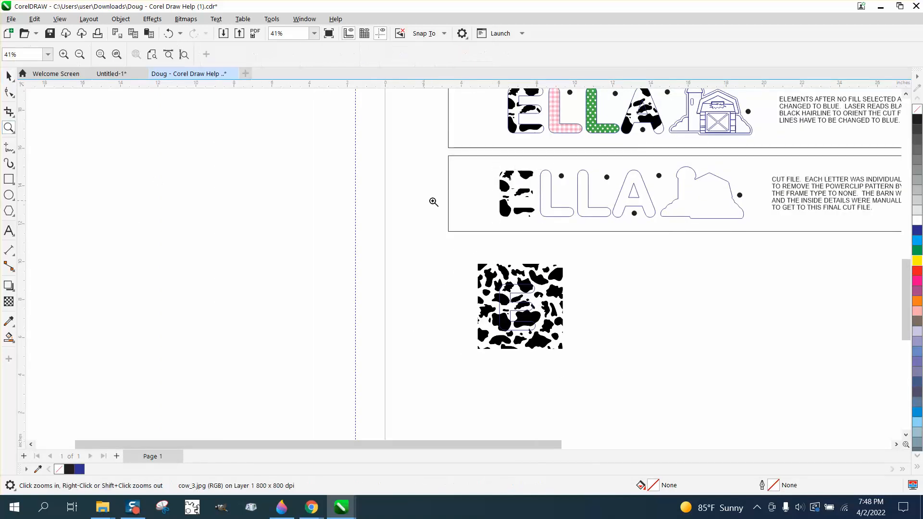
{"action": "left_click_drag", "start_coordinate": [467, 153], "coordinate": [726, 255]}
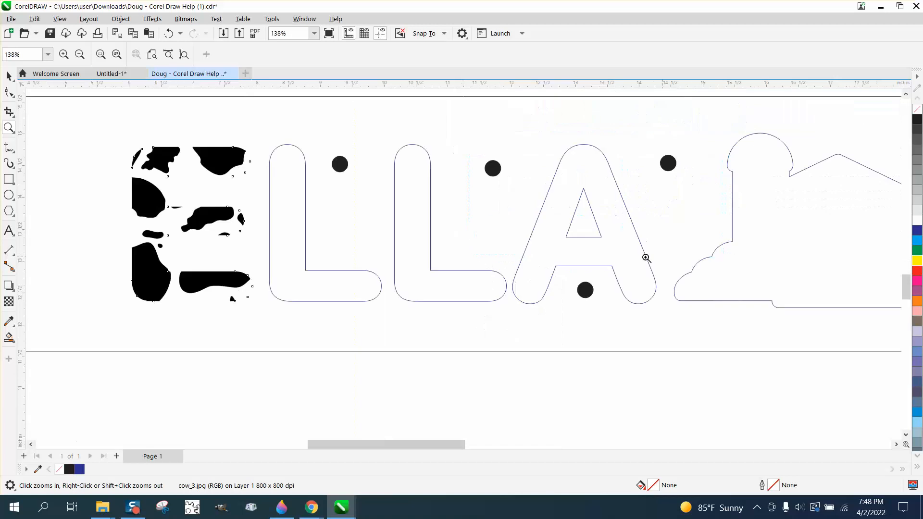
{"action": "scroll", "coordinate": [344, 272], "scroll_direction": "down", "scroll_amount": 2}
{"action": "left_click", "coordinate": [9, 76]}
{"action": "scroll", "coordinate": [342, 313], "scroll_direction": "down", "scroll_amount": 2}
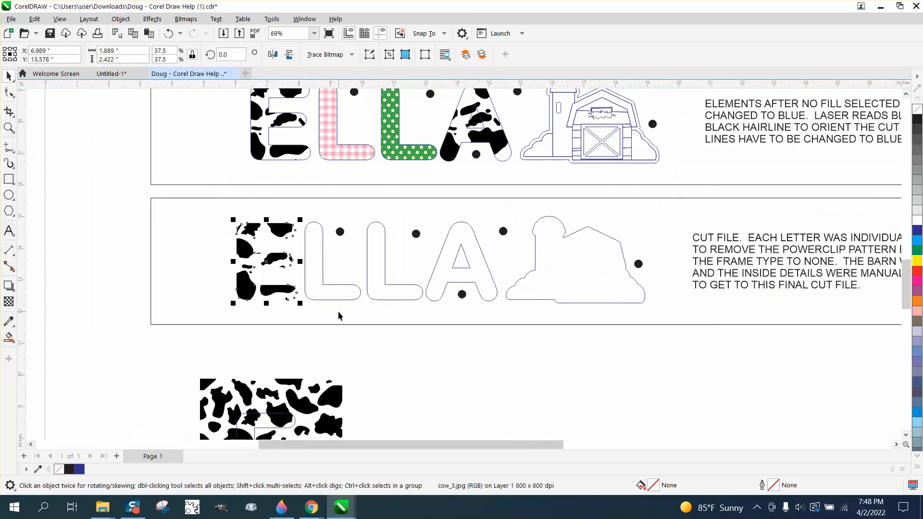
{"action": "left_click", "coordinate": [295, 419]}
{"action": "left_click_drag", "start_coordinate": [295, 419], "coordinate": [295, 228]}
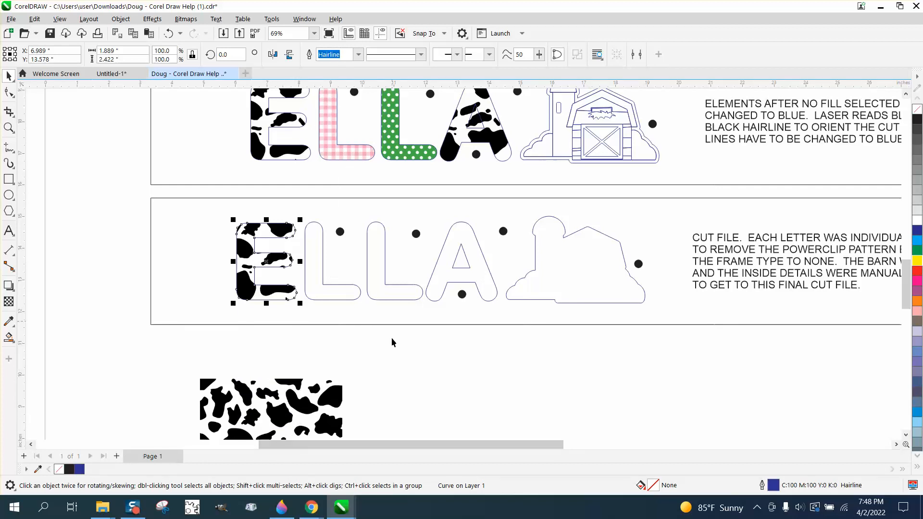
Extract the pink gingham image from the print-file row's first L PowerClip and move it below the cut-file frame.
{"action": "scroll", "coordinate": [392, 336], "scroll_direction": "up", "scroll_amount": 3}
{"action": "scroll", "coordinate": [391, 331], "scroll_direction": "down", "scroll_amount": 4}
{"action": "scroll", "coordinate": [392, 331], "scroll_direction": "down", "scroll_amount": 2}
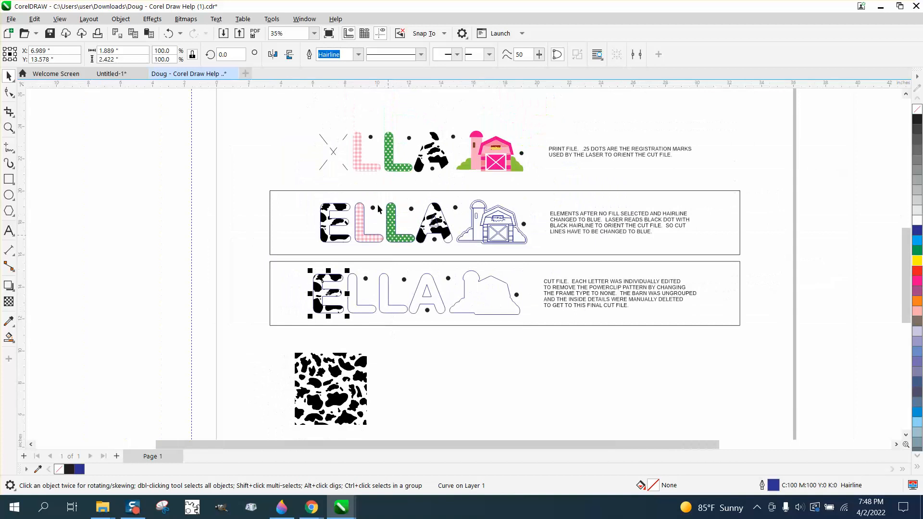
{"action": "left_click", "coordinate": [366, 164]}
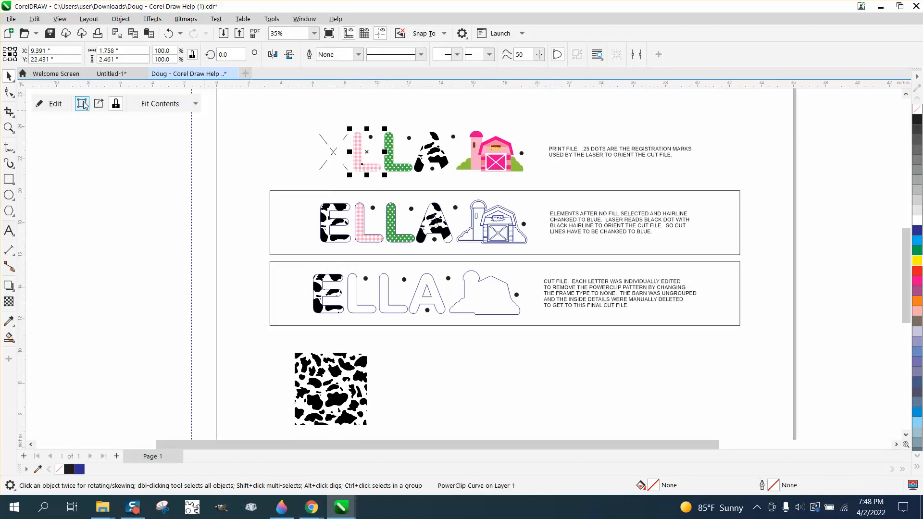
{"action": "left_click", "coordinate": [100, 104]}
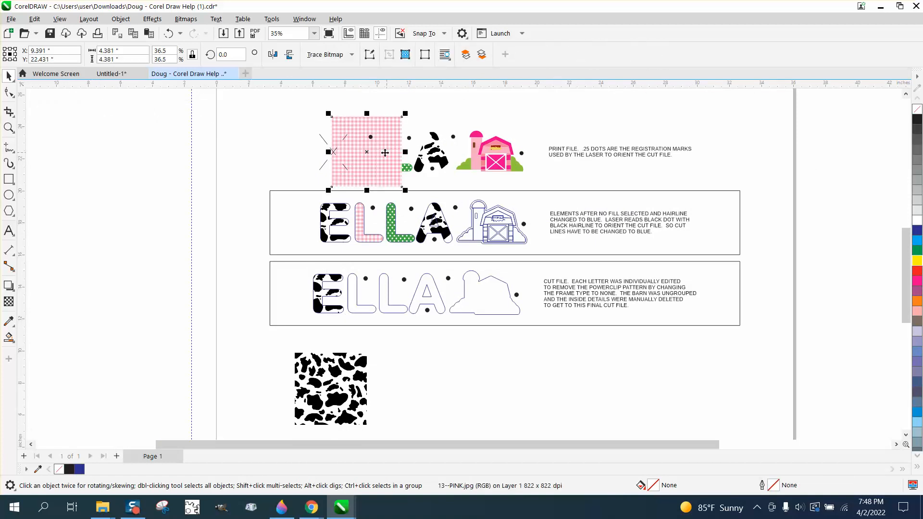
{"action": "left_click_drag", "start_coordinate": [380, 154], "coordinate": [589, 400]}
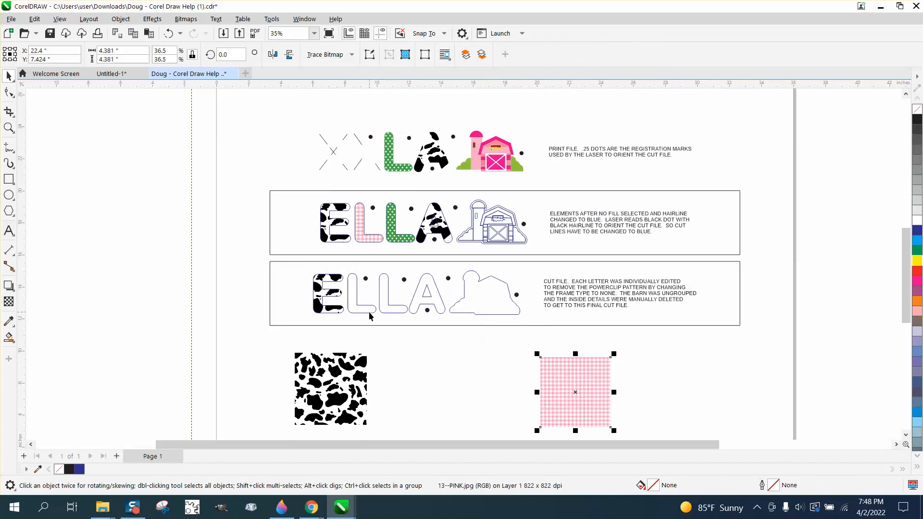
Place the cut-file row's first L outline over the pink gingham image beside the cow print and intersect the two.
{"action": "left_click", "coordinate": [370, 316]}
{"action": "left_click_drag", "start_coordinate": [370, 312], "coordinate": [418, 409]}
{"action": "left_click_drag", "start_coordinate": [565, 393], "coordinate": [406, 393]}
{"action": "left_click_drag", "start_coordinate": [481, 437], "coordinate": [481, 437]}
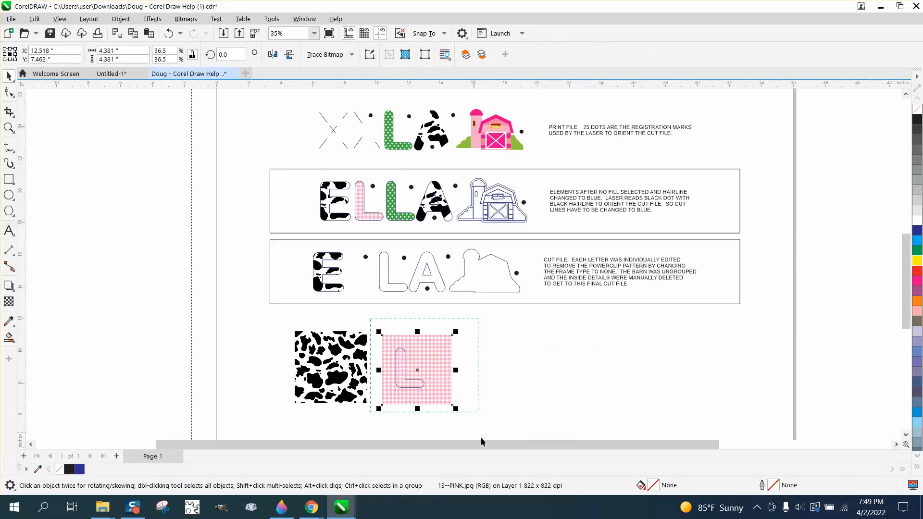
{"action": "left_click", "coordinate": [360, 57]}
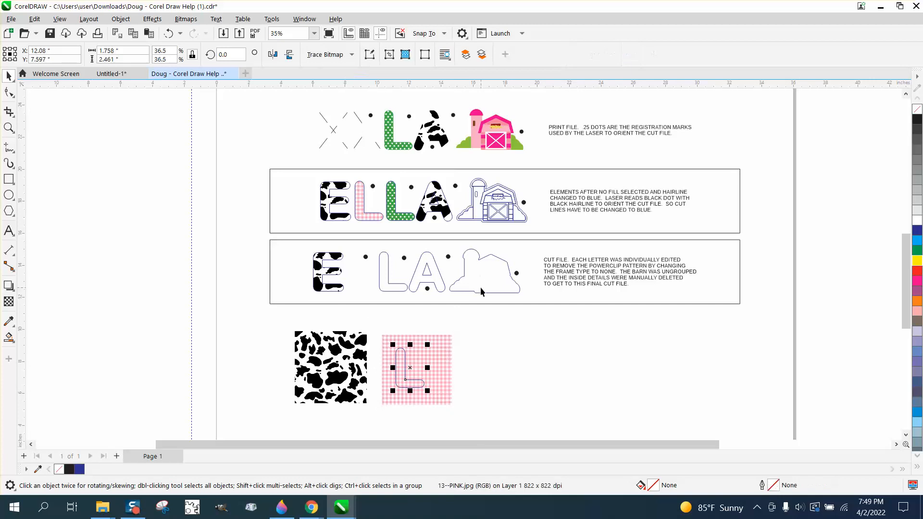
Move the gingham L piece and its L outline each 3 inches left and 6 inches up into the cut-file row.
{"action": "key", "text": "Up"}
{"action": "key", "text": "Left"}
{"action": "key", "text": "Up"}
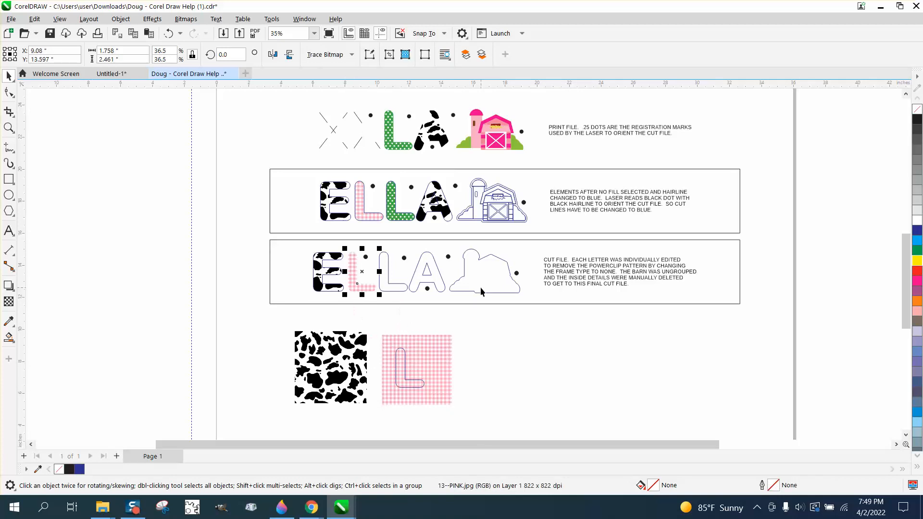
{"action": "left_click", "coordinate": [404, 355]}
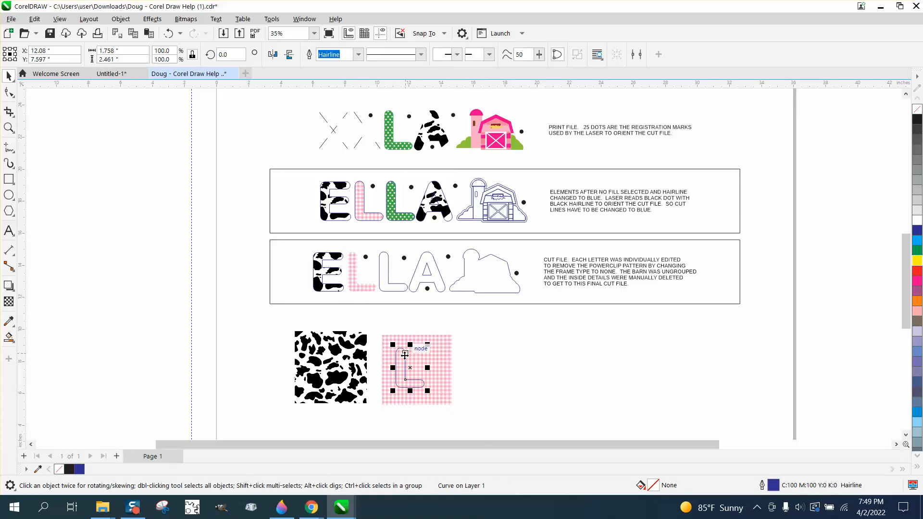
{"action": "key", "text": "Up"}
{"action": "key", "text": "Left"}
{"action": "key", "text": "Up"}
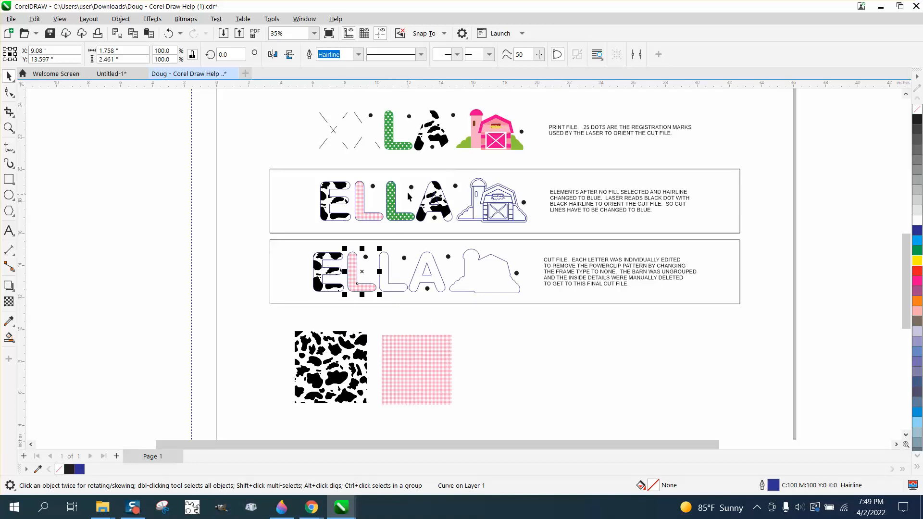
Extract the green polka-dot image from the print-file row's second L PowerClip and move it below the cut-file frame beside the pink gingham.
{"action": "left_click", "coordinate": [400, 149]}
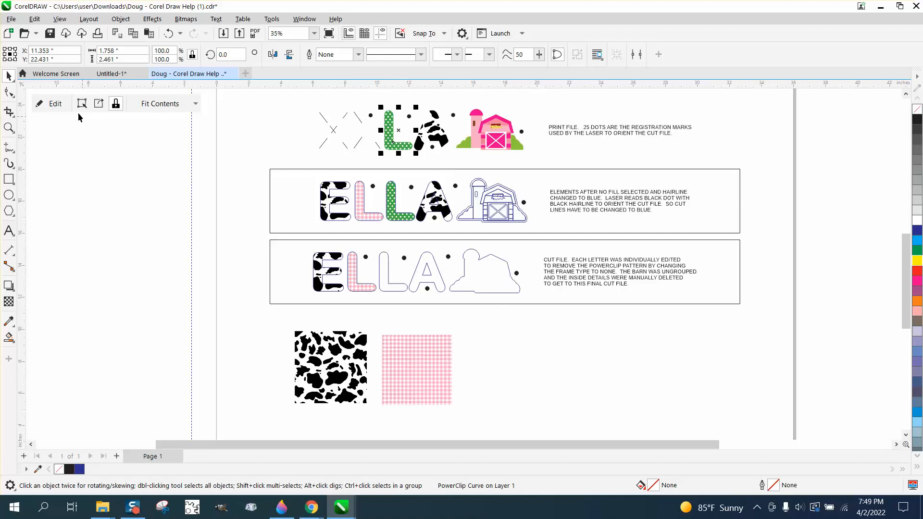
{"action": "left_click", "coordinate": [99, 104]}
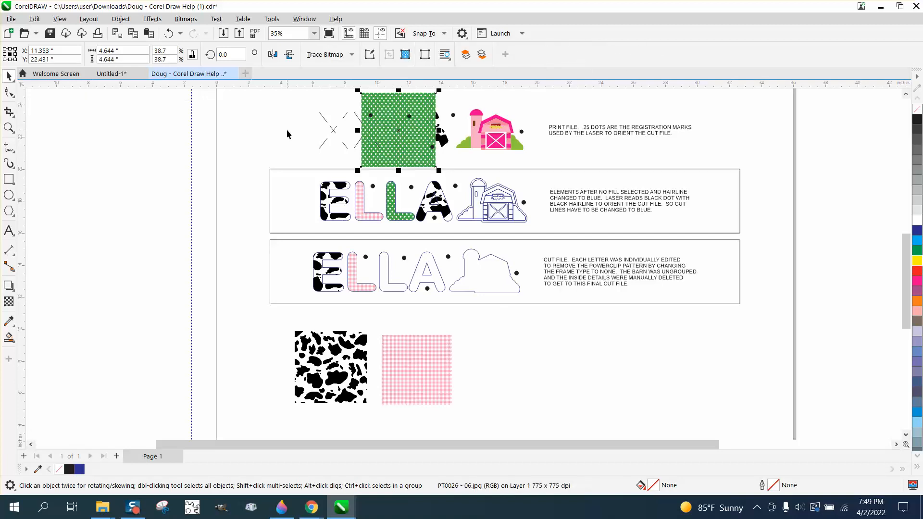
{"action": "key", "text": "Down"}
{"action": "key", "text": "Down"}
{"action": "key", "text": "Down"}
{"action": "key", "text": "Down"}
{"action": "key", "text": "Down"}
{"action": "key", "text": "Down"}
{"action": "key", "text": "Down"}
{"action": "key", "text": "Down"}
{"action": "key", "text": "Down"}
{"action": "key", "text": "Down"}
{"action": "key", "text": "Down"}
{"action": "key", "text": "Down"}
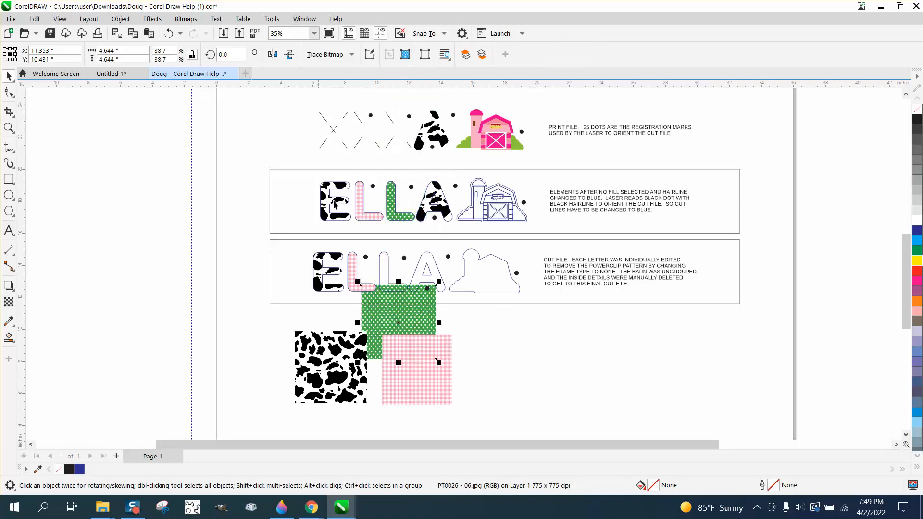
{"action": "left_click_drag", "start_coordinate": [421, 314], "coordinate": [542, 354]}
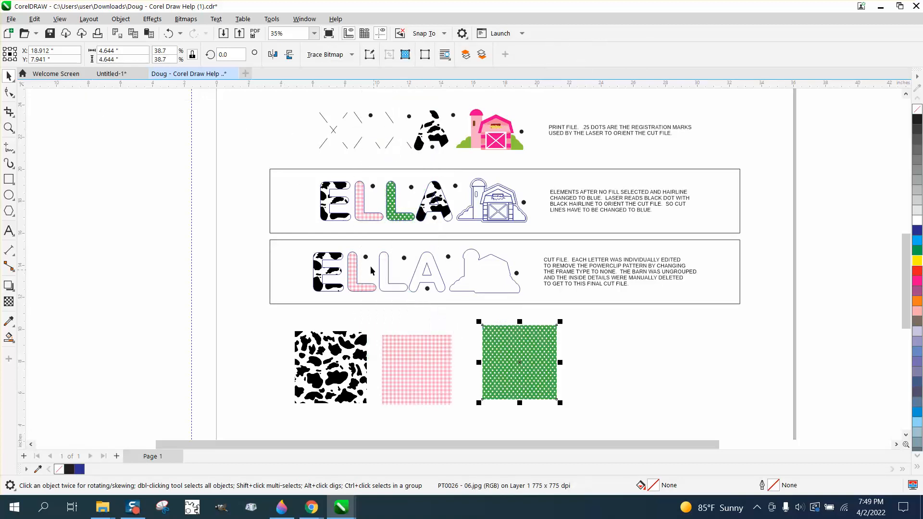
Move the cut-file row's second L outline 9 inches right and 6 inches down onto the green polka-dot image.
{"action": "left_click", "coordinate": [395, 284]}
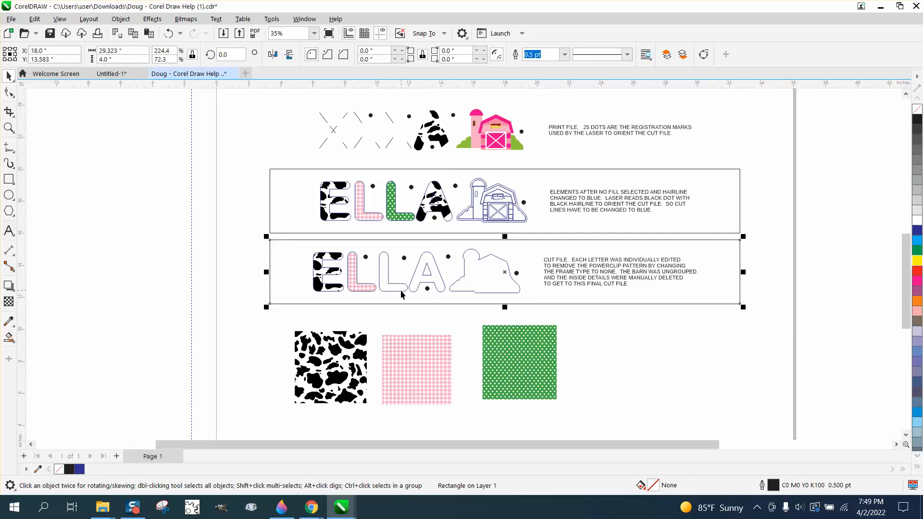
{"action": "left_click", "coordinate": [401, 291]}
{"action": "key", "text": "Right"}
{"action": "key", "text": "Right"}
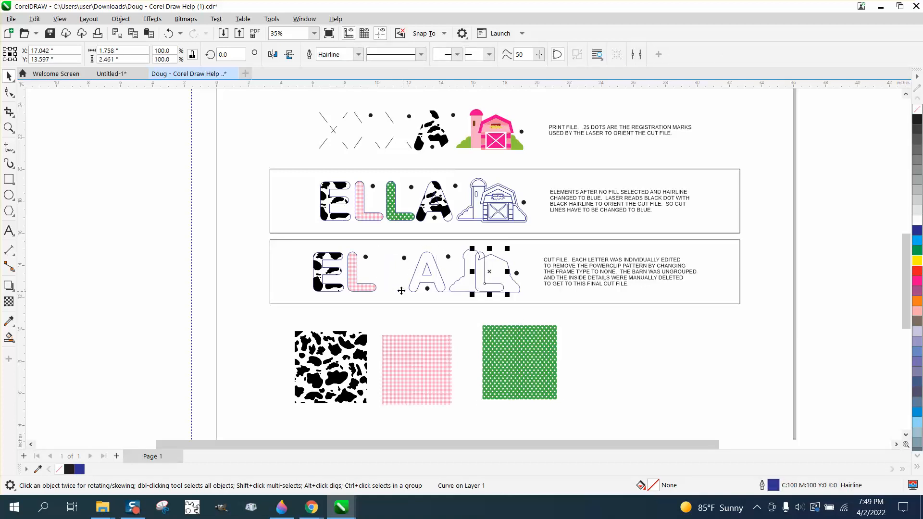
{"action": "key", "text": "Right"}
{"action": "key", "text": "Down"}
{"action": "key", "text": "Down"}
{"action": "key", "text": "Down"}
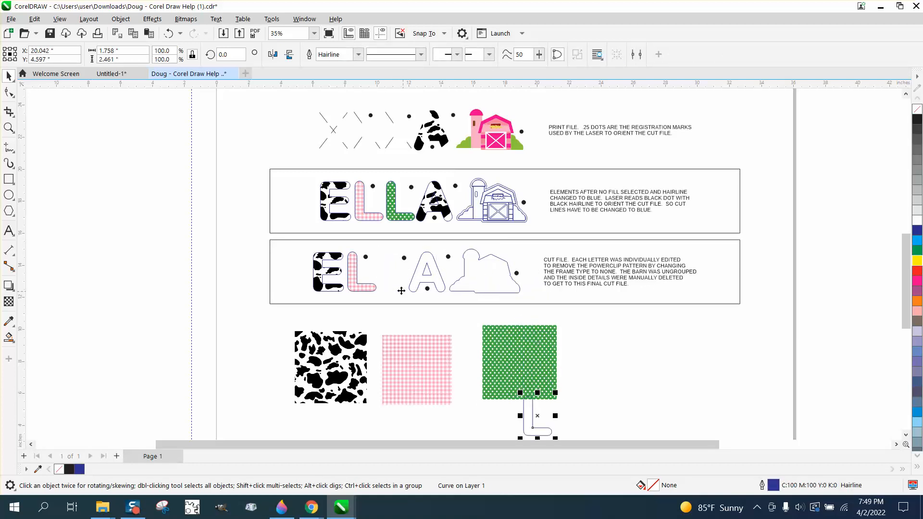
{"action": "key", "text": "Up"}
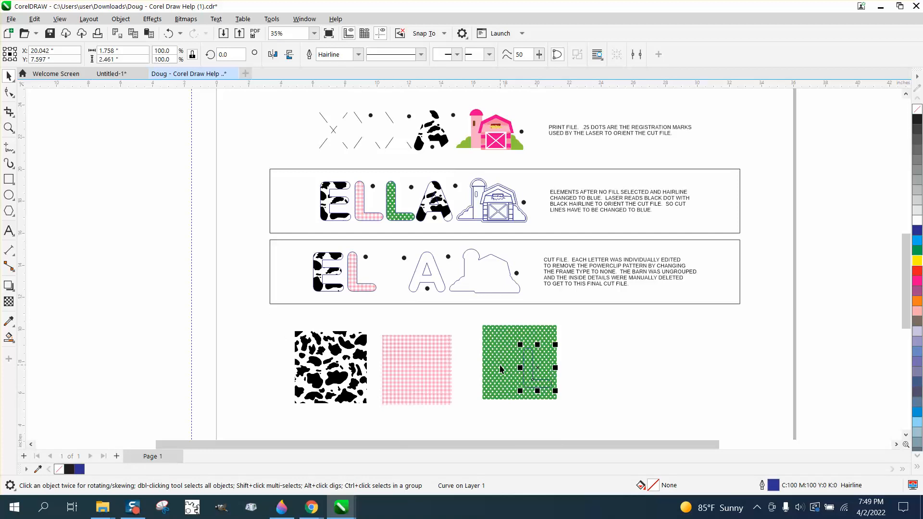
Shift the green polka-dot image about 0.8 inch right and 0.6 inch down so it surrounds the L outline.
{"action": "left_click_drag", "start_coordinate": [520, 345], "coordinate": [531, 345]}
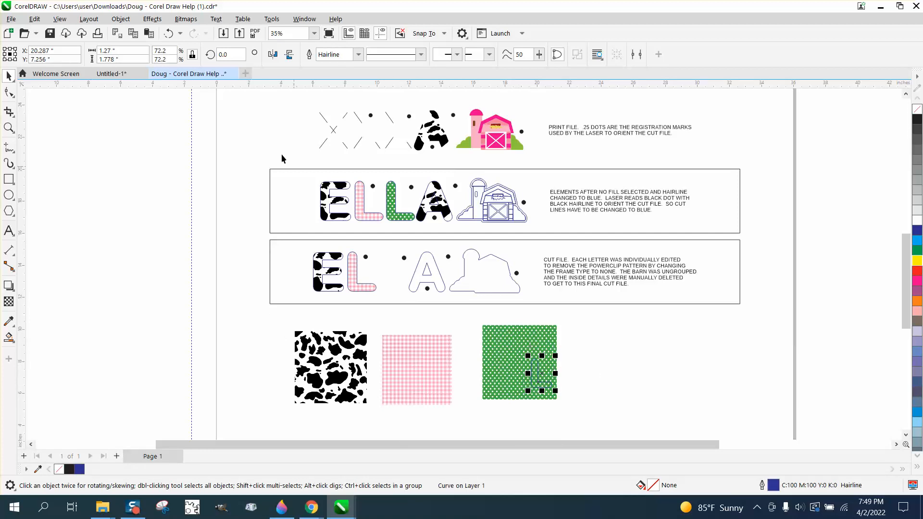
{"action": "left_click", "coordinate": [168, 34]}
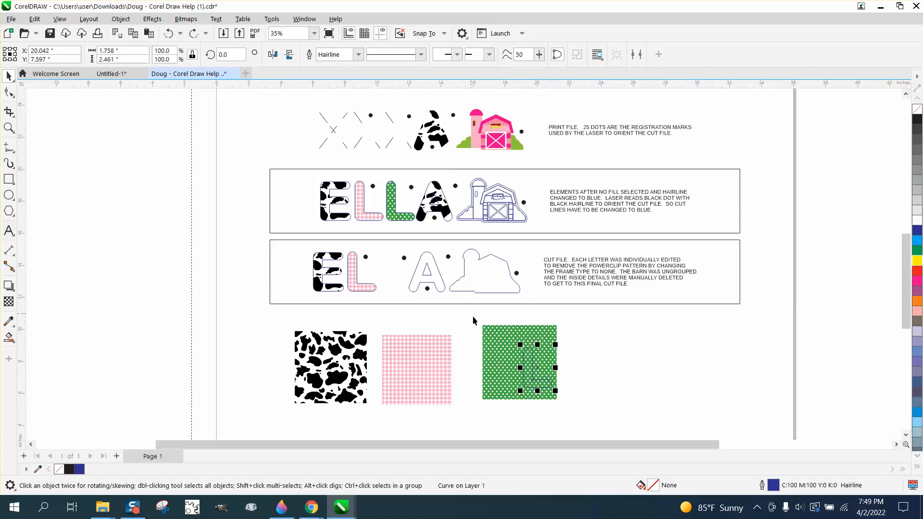
{"action": "left_click", "coordinate": [506, 367]}
{"action": "left_click_drag", "start_coordinate": [507, 366], "coordinate": [519, 375]}
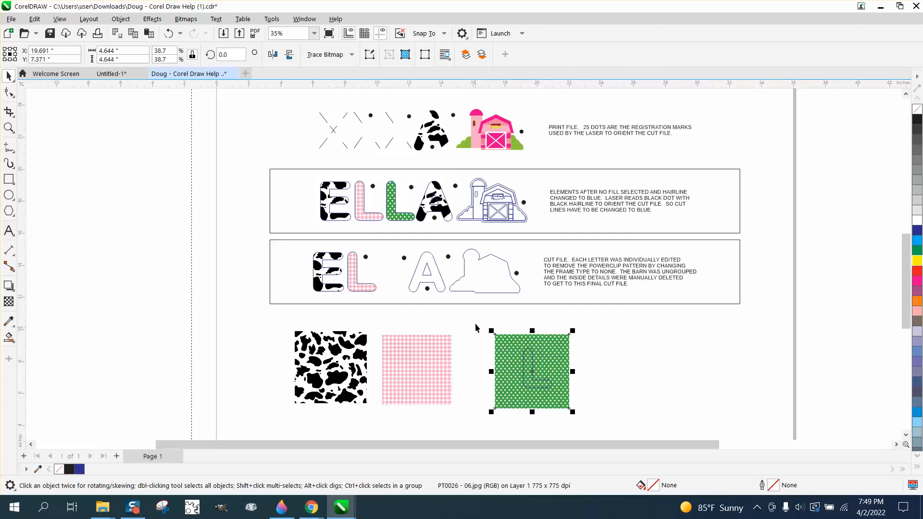
Select the green polka-dot image together with the L outline over it and intersect the two.
{"action": "left_click_drag", "start_coordinate": [585, 399], "coordinate": [624, 426]}
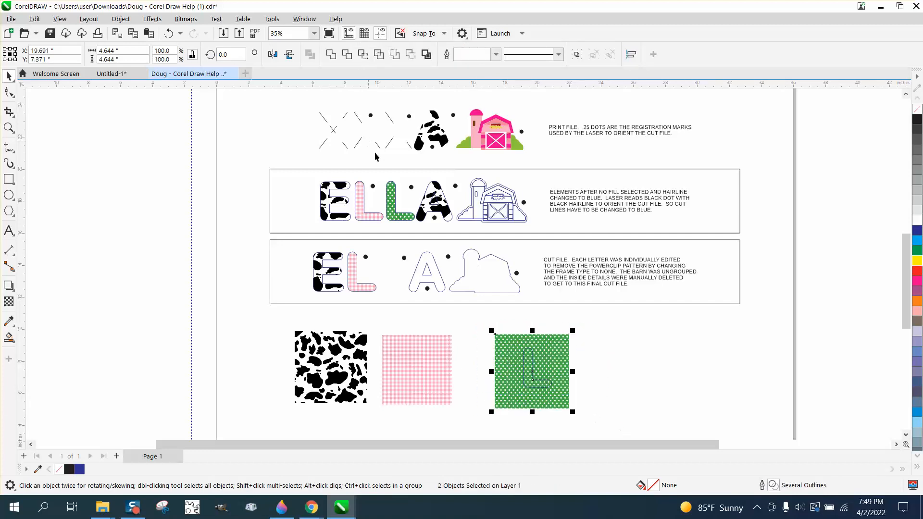
{"action": "left_click", "coordinate": [9, 127]}
{"action": "left_click_drag", "start_coordinate": [478, 321], "coordinate": [574, 358]}
{"action": "scroll", "coordinate": [358, 282], "scroll_direction": "down", "scroll_amount": 4}
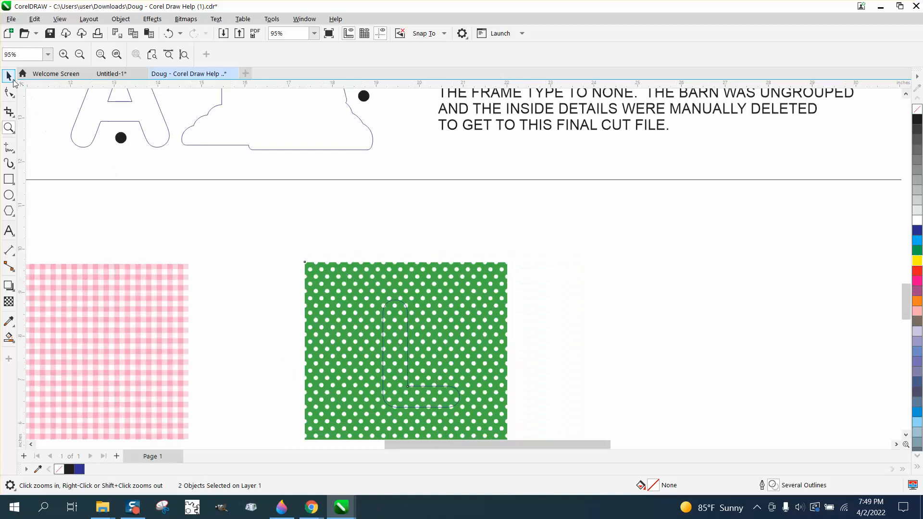
{"action": "left_click", "coordinate": [9, 75]}
{"action": "scroll", "coordinate": [276, 201], "scroll_direction": "down", "scroll_amount": 2}
{"action": "left_click_drag", "start_coordinate": [263, 212], "coordinate": [480, 386]}
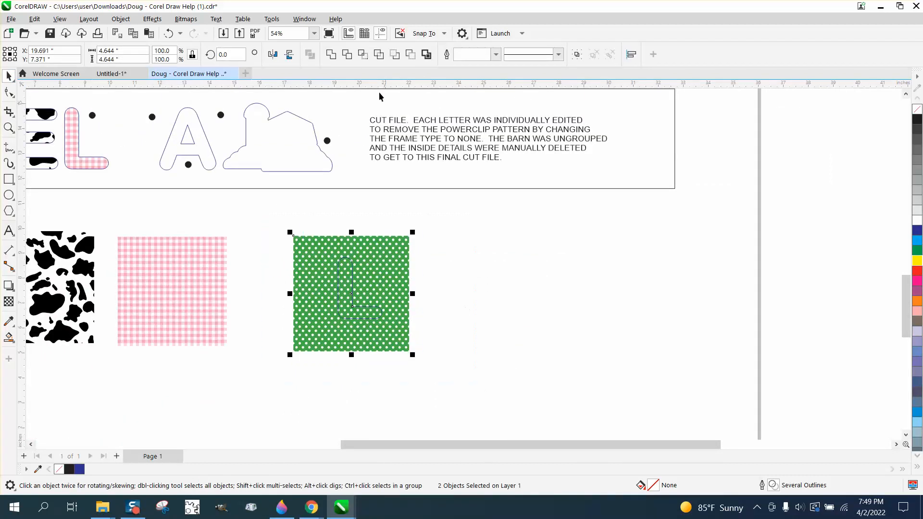
{"action": "left_click", "coordinate": [363, 55]}
Move the intersected green polka-dot L piece 9 inches left and 6 inches up into the cut-file row.
{"action": "scroll", "coordinate": [529, 332], "scroll_direction": "down", "scroll_amount": 2}
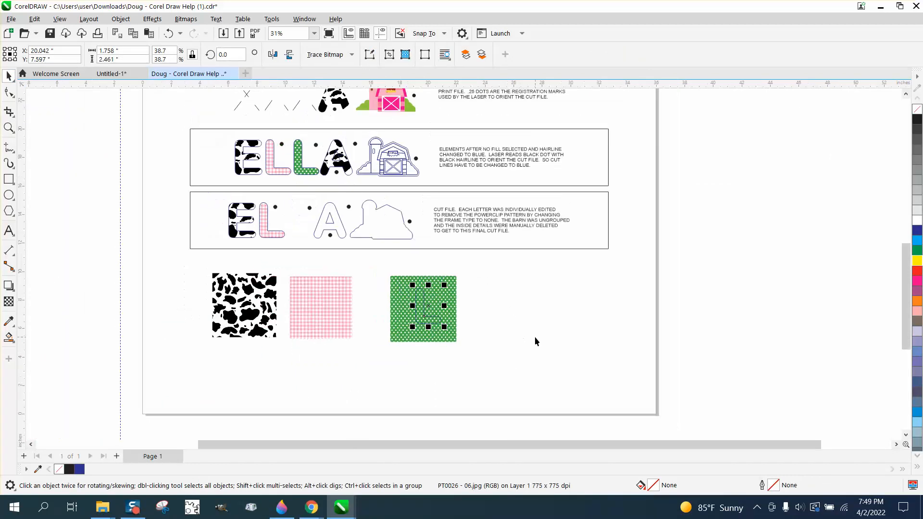
{"action": "key", "text": "Up"}
{"action": "key", "text": "Left"}
{"action": "key", "text": "Left"}
{"action": "key", "text": "Left"}
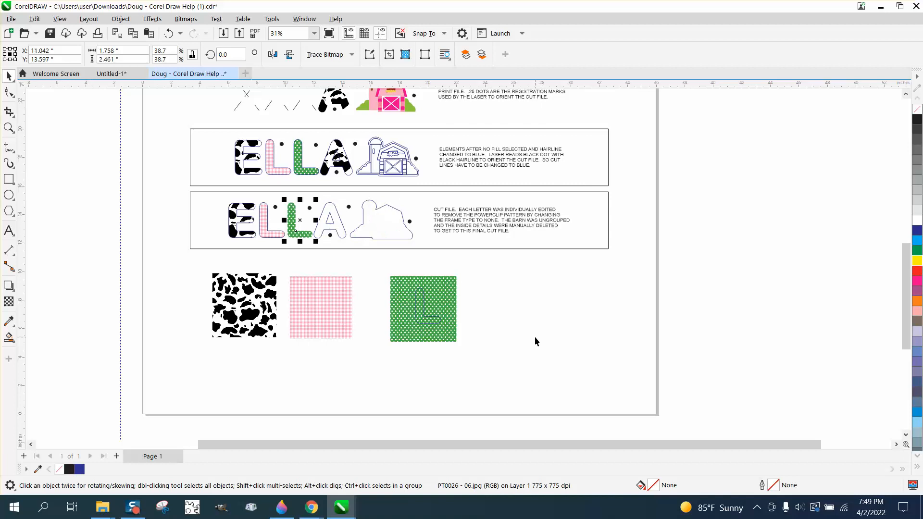
Move the L outline from the green image 9 inches left and 6 inches up over the polka-dot L in the cut-file row.
{"action": "left_click", "coordinate": [428, 318]}
{"action": "key", "text": "Up"}
{"action": "key", "text": "Up"}
{"action": "key", "text": "Left"}
{"action": "key", "text": "Left"}
{"action": "key", "text": "Left"}
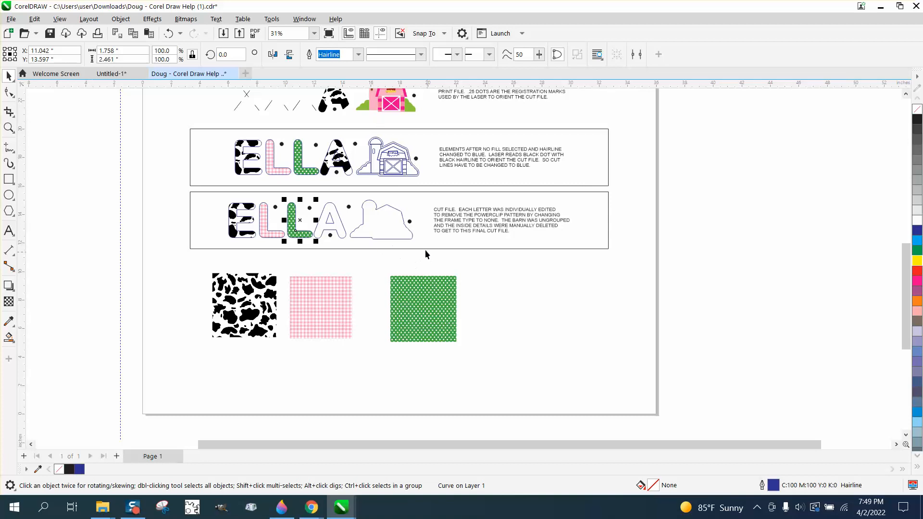
Select all pieces of the print-file row's barn with Freehand Pick, group them, and move the group below the cut-file frame.
{"action": "left_click", "coordinate": [400, 111]}
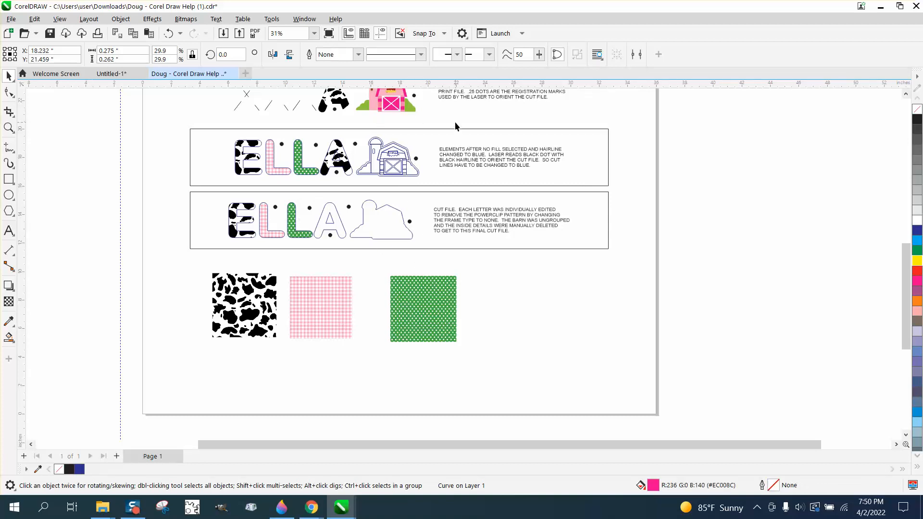
{"action": "left_click", "coordinate": [453, 145]}
{"action": "scroll", "coordinate": [454, 154], "scroll_direction": "down", "scroll_amount": 2}
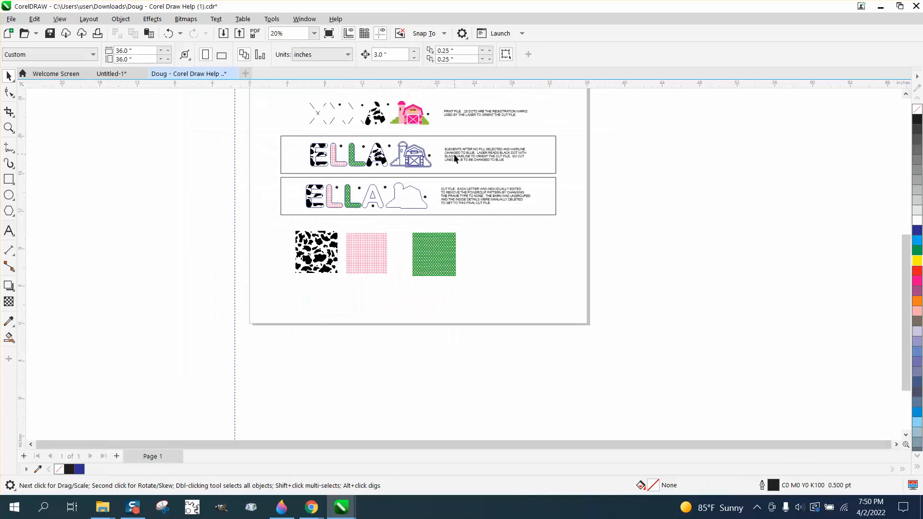
{"action": "left_click", "coordinate": [9, 128]}
{"action": "left_click_drag", "start_coordinate": [377, 94], "coordinate": [459, 138]}
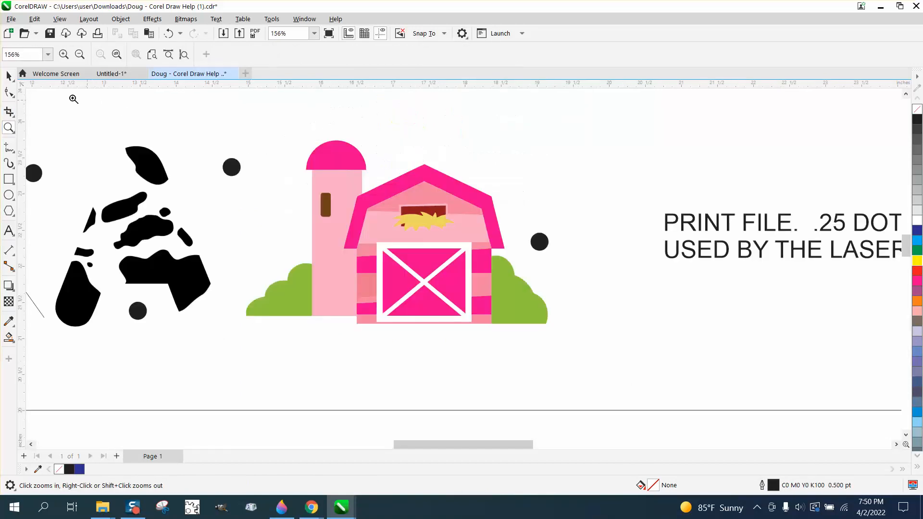
{"action": "left_click", "coordinate": [9, 76]}
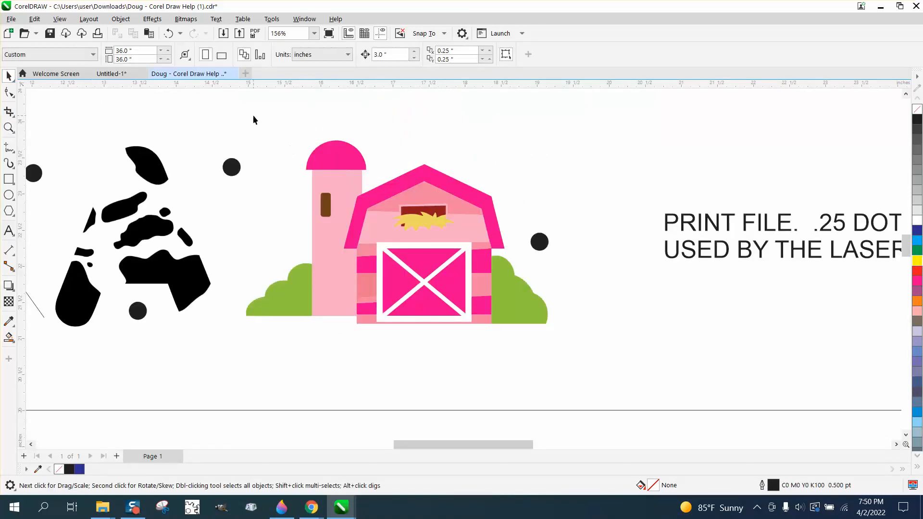
{"action": "left_click", "coordinate": [12, 79]}
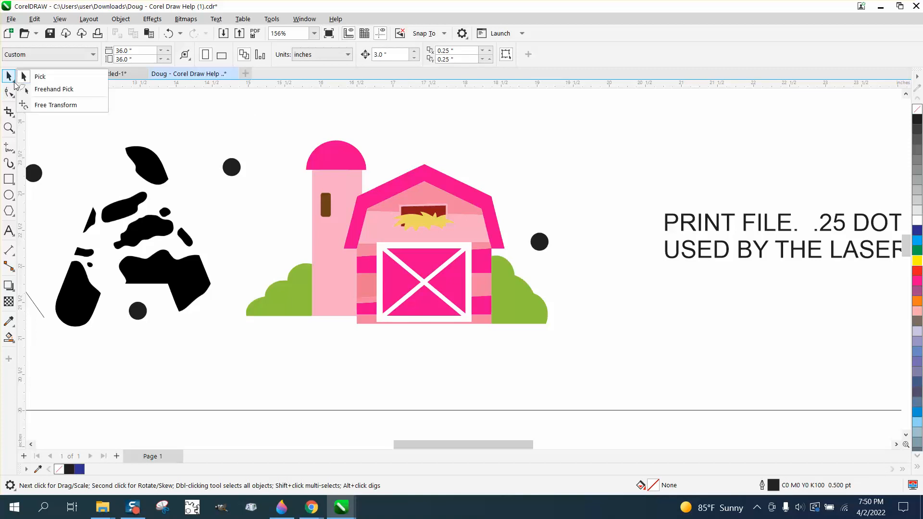
{"action": "left_click", "coordinate": [58, 91]}
{"action": "mouse_move", "coordinate": [287, 122]}
{"action": "left_mouse_down"}
{"action": "mouse_move", "coordinate": [287, 154]}
{"action": "mouse_move", "coordinate": [232, 276]}
{"action": "left_mouse_up"}
{"action": "mouse_move", "coordinate": [252, 330]}
{"action": "left_mouse_down"}
{"action": "mouse_move", "coordinate": [331, 369]}
{"action": "mouse_move", "coordinate": [417, 381]}
{"action": "mouse_move", "coordinate": [536, 374]}
{"action": "mouse_move", "coordinate": [566, 350]}
{"action": "mouse_move", "coordinate": [570, 296]}
{"action": "mouse_move", "coordinate": [517, 243]}
{"action": "mouse_move", "coordinate": [513, 174]}
{"action": "mouse_move", "coordinate": [476, 126]}
{"action": "left_mouse_up"}
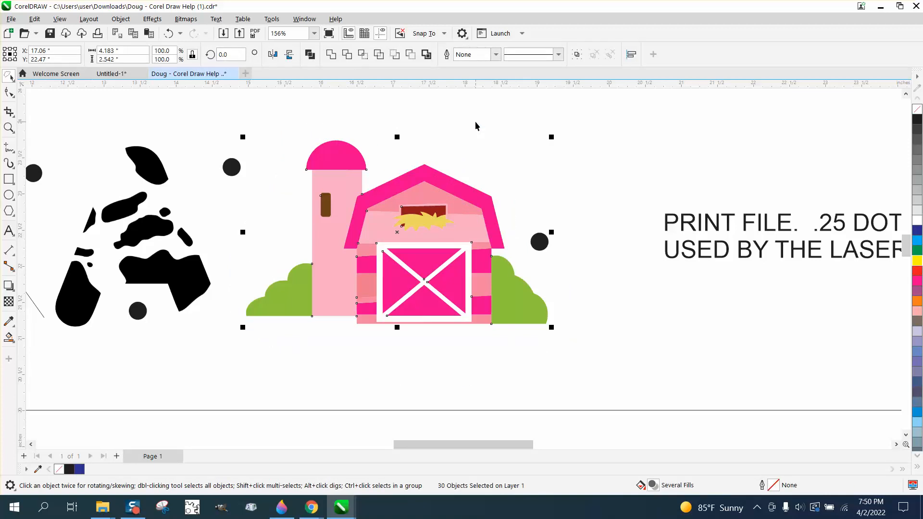
{"action": "key", "text": "ctrl+g"}
{"action": "scroll", "coordinate": [457, 122], "scroll_direction": "down", "scroll_amount": 3}
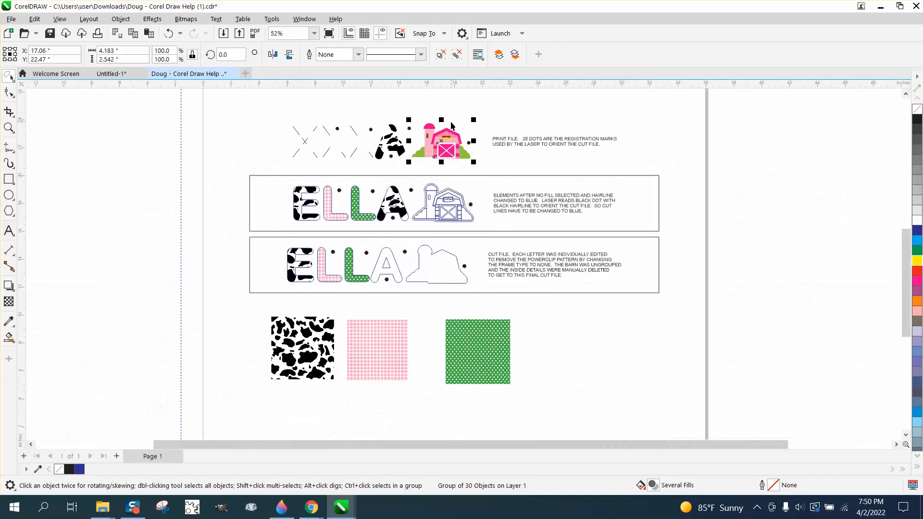
{"action": "left_click_drag", "start_coordinate": [453, 150], "coordinate": [585, 331]}
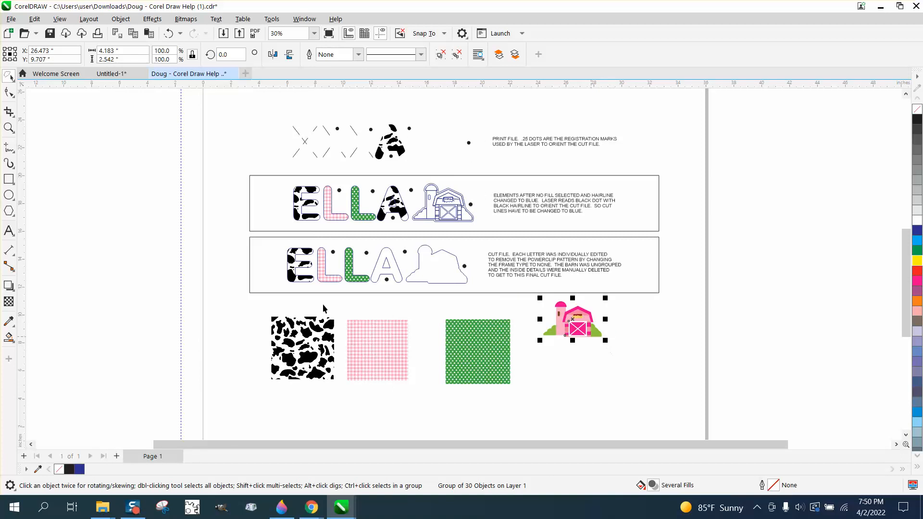
Place the grouped barn inside the barn cut outline in the cut-file row.
{"action": "left_click", "coordinate": [9, 128]}
{"action": "left_click", "coordinate": [500, 315]}
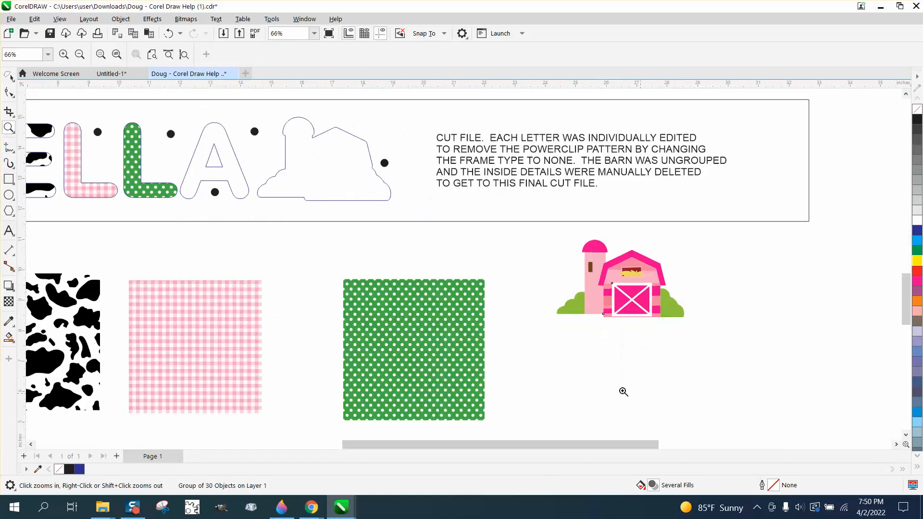
{"action": "left_click", "coordinate": [9, 77]}
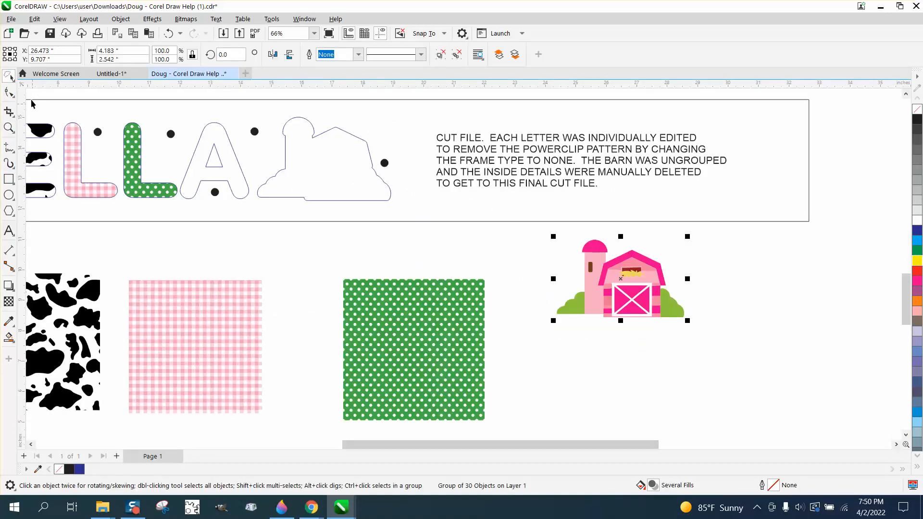
{"action": "left_click", "coordinate": [33, 80]}
{"action": "left_click_drag", "start_coordinate": [604, 277], "coordinate": [320, 170]}
Check the barn's fit inside its cut outline and move the group 9 inches right and 6 inches down, below the frame.
{"action": "left_click", "coordinate": [9, 128]}
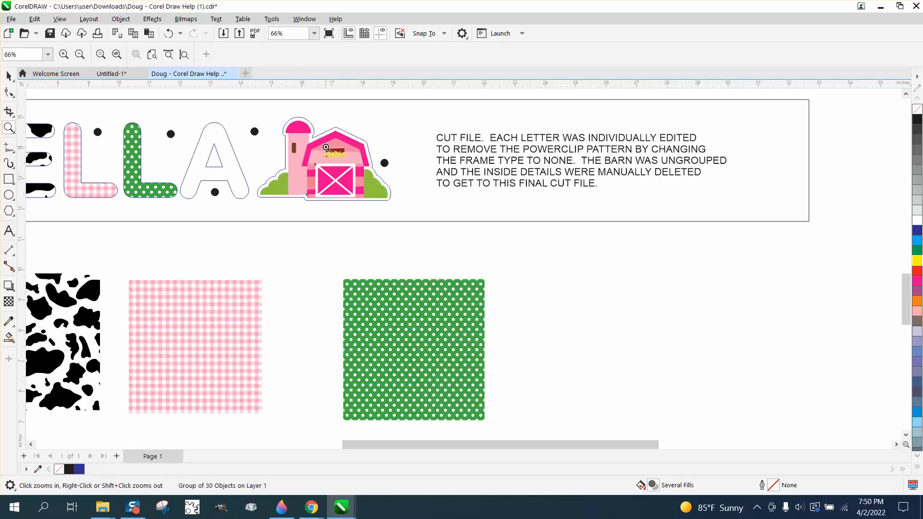
{"action": "mouse_move", "coordinate": [255, 105]}
{"action": "left_mouse_down"}
{"action": "mouse_move", "coordinate": [509, 264]}
{"action": "mouse_move", "coordinate": [498, 266]}
{"action": "left_mouse_up"}
{"action": "right_click", "coordinate": [493, 268]}
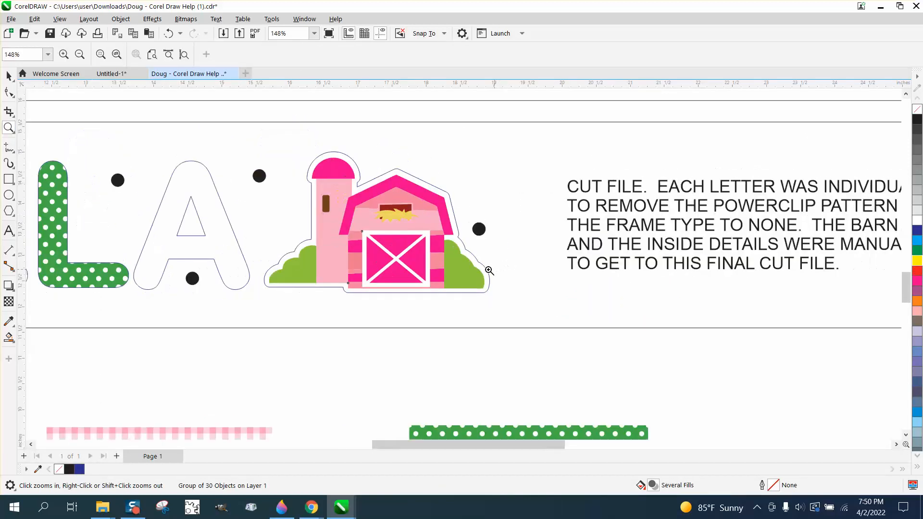
{"action": "left_click", "coordinate": [8, 75]}
{"action": "scroll", "coordinate": [351, 368], "scroll_direction": "down", "scroll_amount": 2}
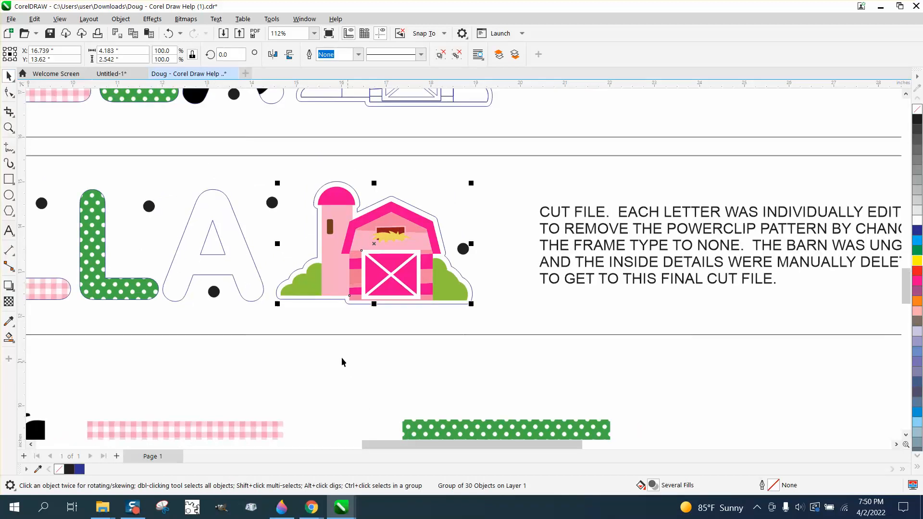
{"action": "scroll", "coordinate": [453, 351], "scroll_direction": "down", "scroll_amount": 3}
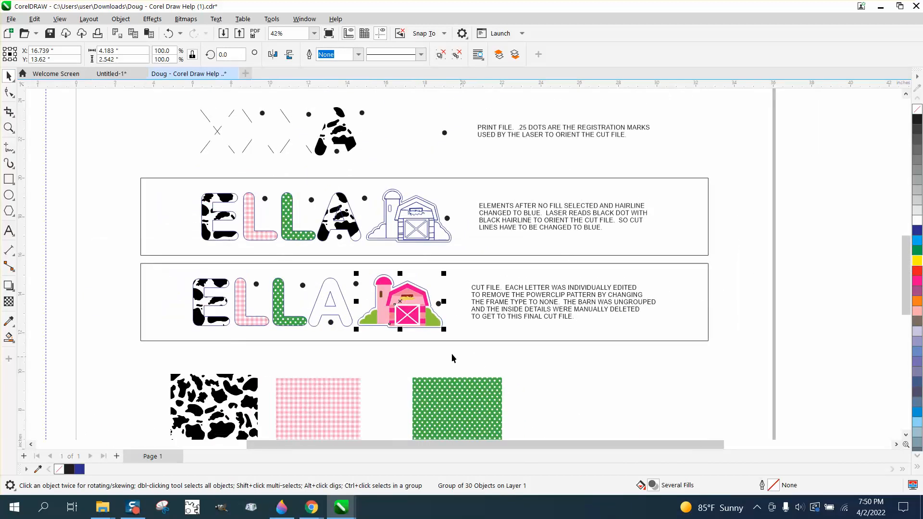
{"action": "key", "text": "Right"}
{"action": "key", "text": "Right"}
{"action": "key", "text": "Right"}
{"action": "key", "text": "Right"}
{"action": "key", "text": "Right"}
{"action": "key", "text": "Right"}
{"action": "key", "text": "Right"}
{"action": "key", "text": "Right"}
{"action": "key", "text": "Right"}
{"action": "key", "text": "Down"}
{"action": "key", "text": "Down"}
{"action": "key", "text": "Down"}
{"action": "key", "text": "Down"}
{"action": "key", "text": "Down"}
{"action": "key", "text": "Down"}
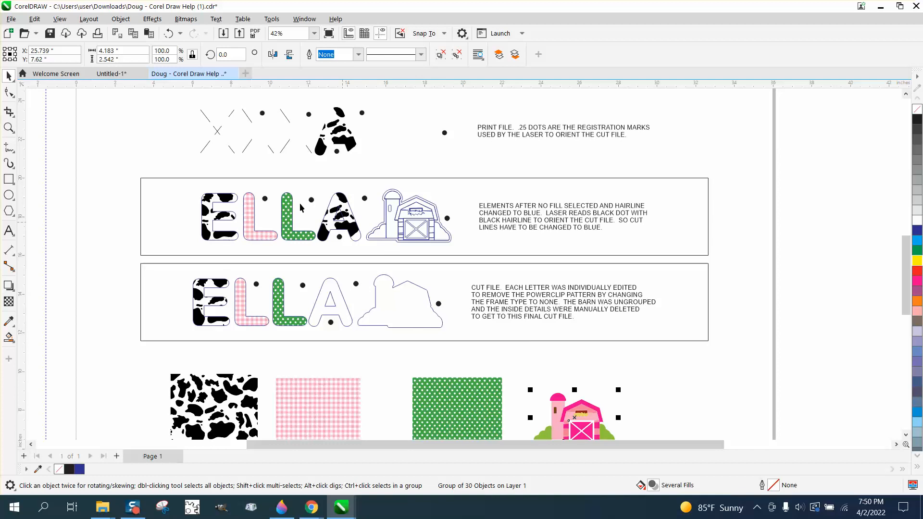
Ungroup all pieces of the barn, create a boundary around them, and move the boundary 6 inches right.
{"action": "scroll", "coordinate": [333, 195], "scroll_direction": "down", "scroll_amount": 1}
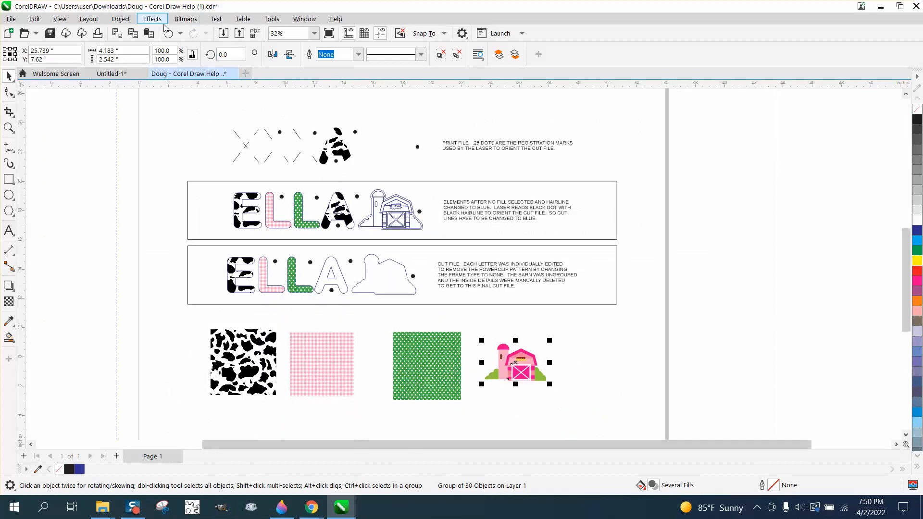
{"action": "left_click", "coordinate": [126, 20]}
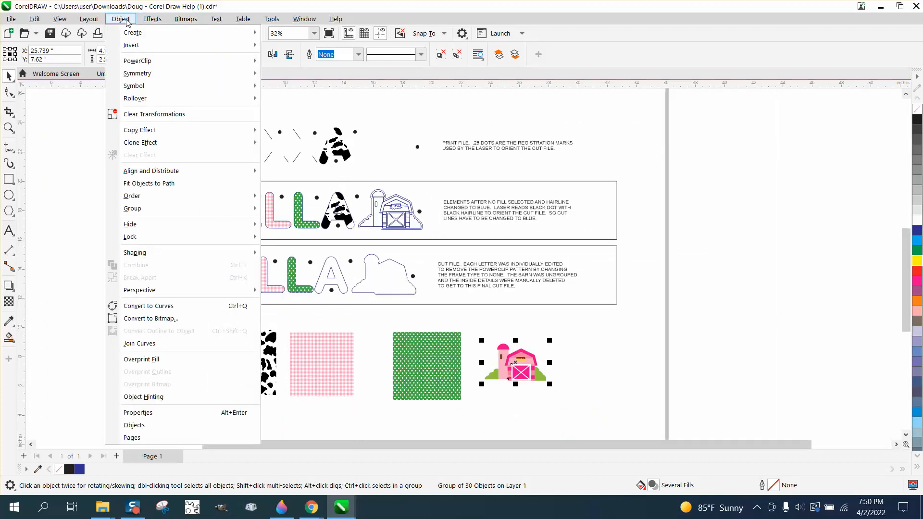
{"action": "mouse_move", "coordinate": [146, 211]}
{"action": "left_click", "coordinate": [295, 225]}
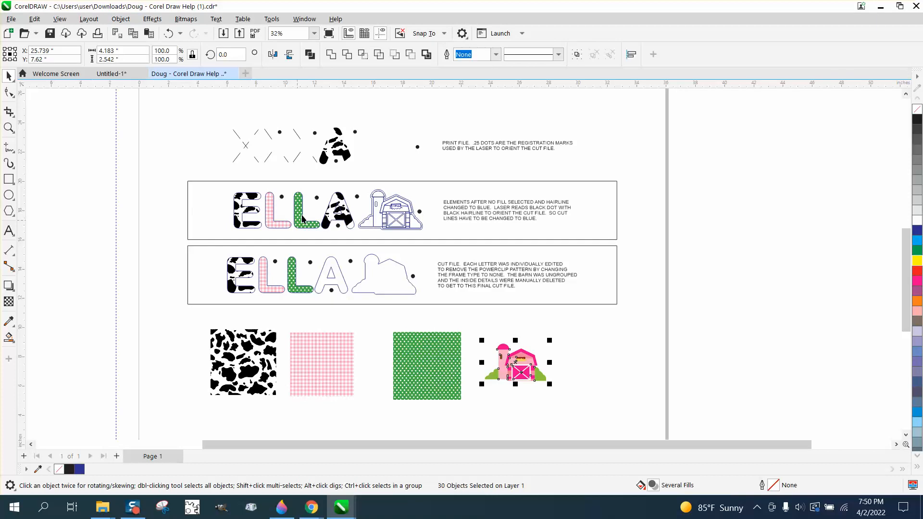
{"action": "left_click", "coordinate": [429, 58]}
{"action": "key", "text": "Right"}
{"action": "key", "text": "Right"}
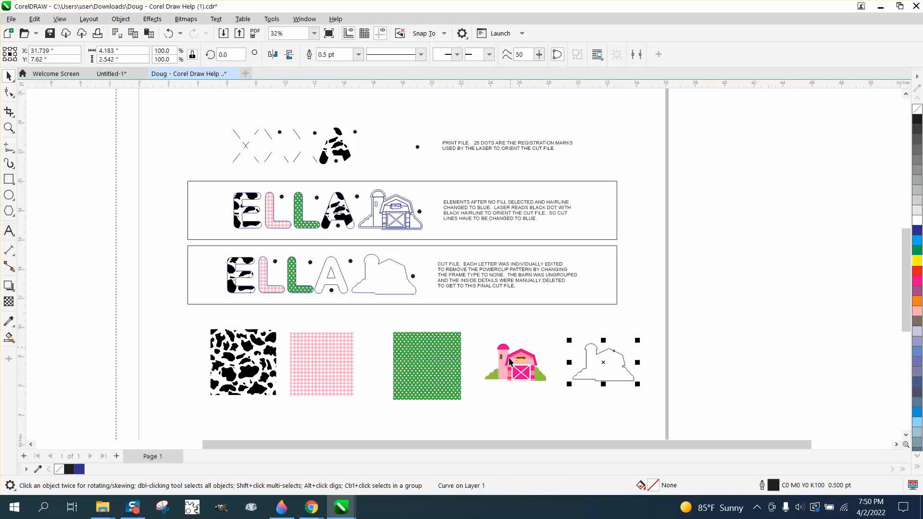
Centre the boundary curve inside the barn cut outline in the cut-file row and check its fit.
{"action": "left_click", "coordinate": [414, 294]}
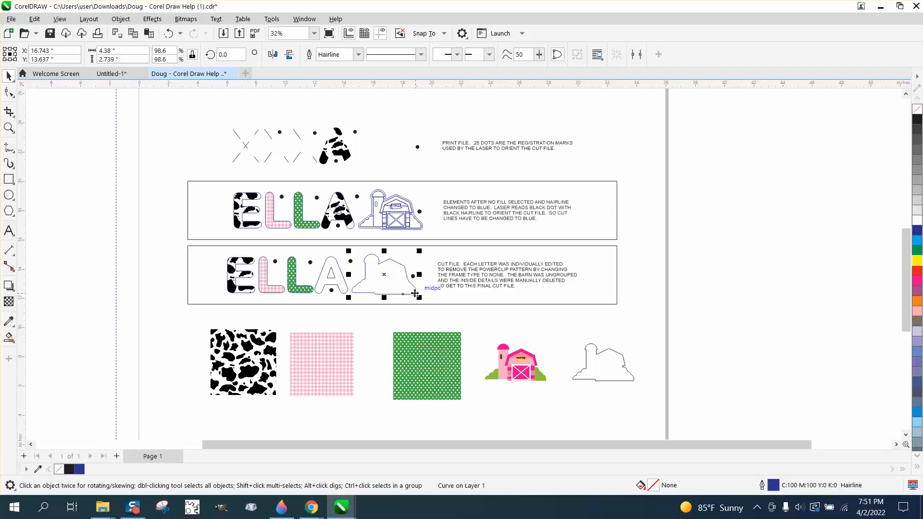
{"action": "left_click", "coordinate": [602, 354]}
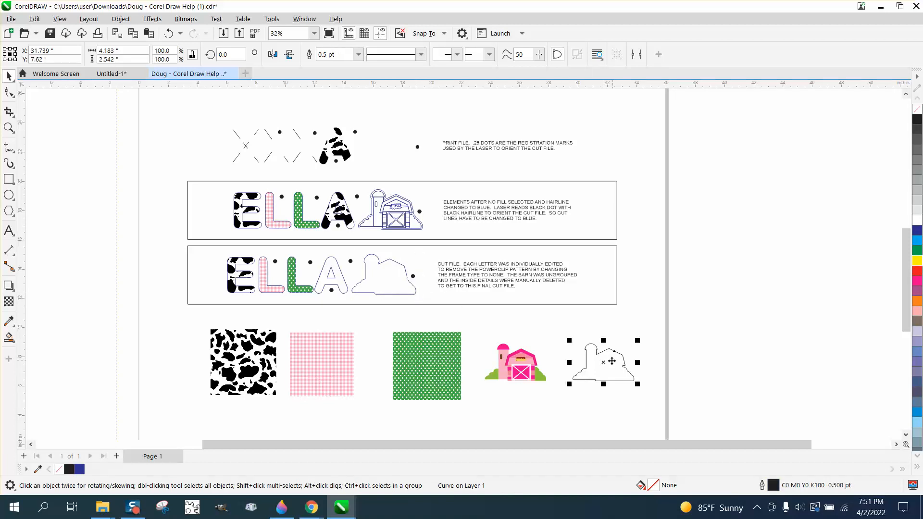
{"action": "left_click_drag", "start_coordinate": [603, 364], "coordinate": [384, 277]}
{"action": "left_click", "coordinate": [9, 128]}
{"action": "left_click_drag", "start_coordinate": [333, 232], "coordinate": [603, 382]}
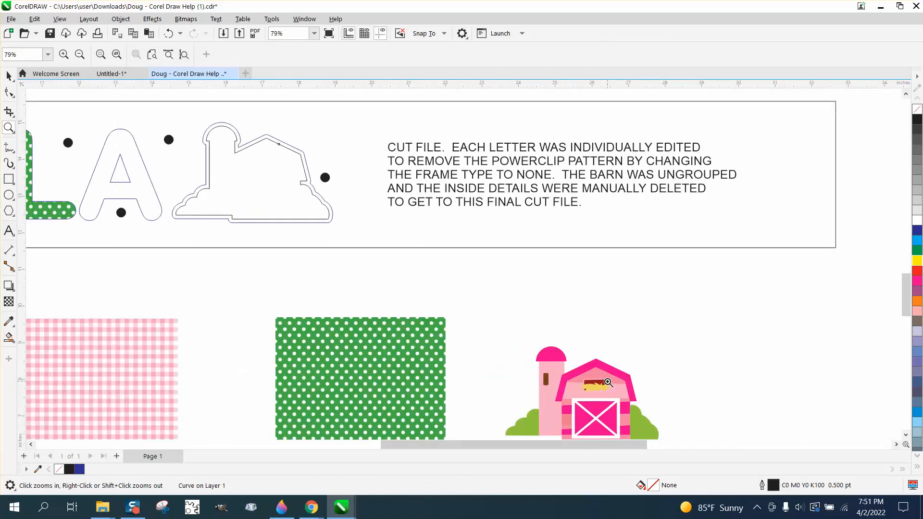
Regroup the barn pieces and centre the group inside the barn cut outline in the cut-file row.
{"action": "left_click", "coordinate": [8, 75]}
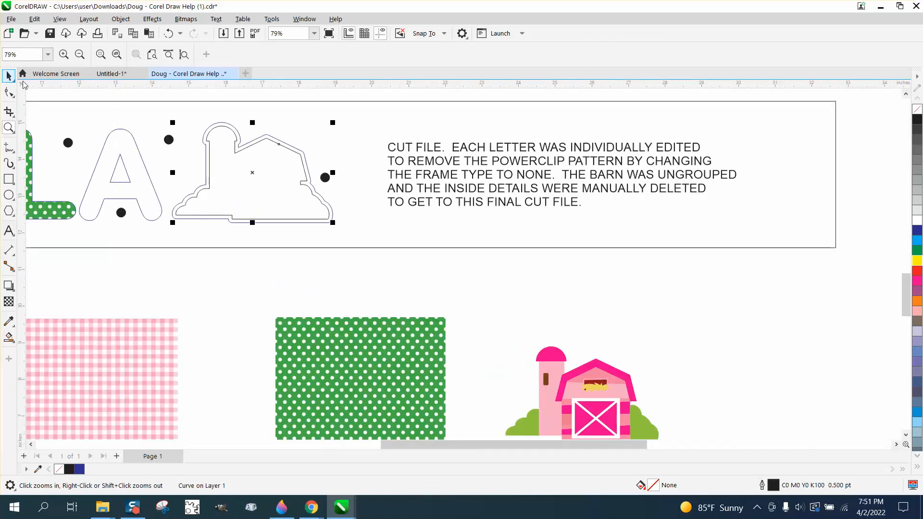
{"action": "left_click", "coordinate": [591, 383]}
{"action": "scroll", "coordinate": [560, 321], "scroll_direction": "down", "scroll_amount": 3}
{"action": "left_click_drag", "start_coordinate": [512, 317], "coordinate": [688, 434]}
{"action": "key", "text": "ctrl+g"}
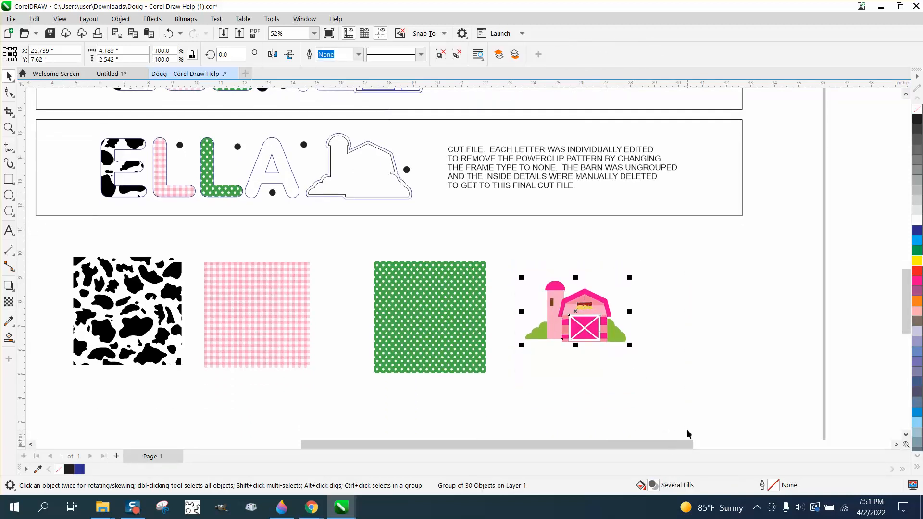
{"action": "left_click_drag", "start_coordinate": [584, 295], "coordinate": [372, 152]}
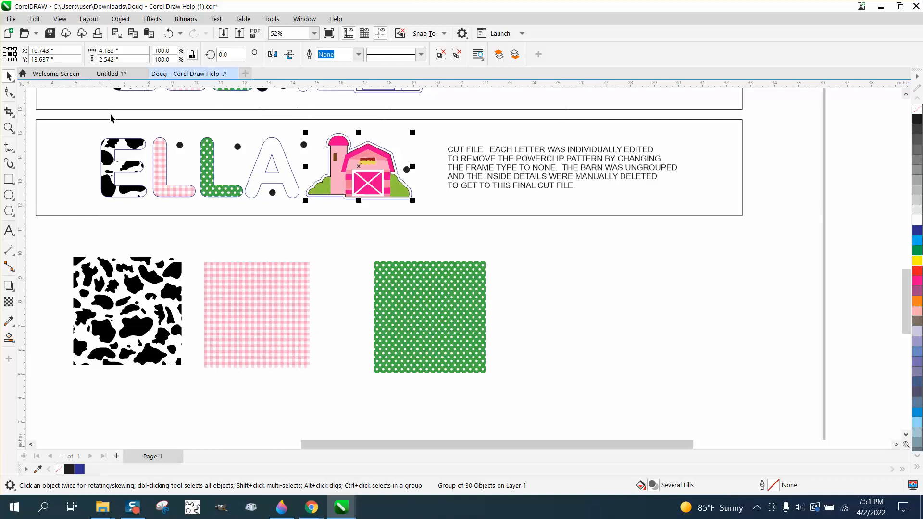
Move the barn group 3 inches right and delete the boundary curve inside the barn cut outline.
{"action": "left_click", "coordinate": [9, 127]}
{"action": "left_click_drag", "start_coordinate": [298, 120], "coordinate": [472, 232]}
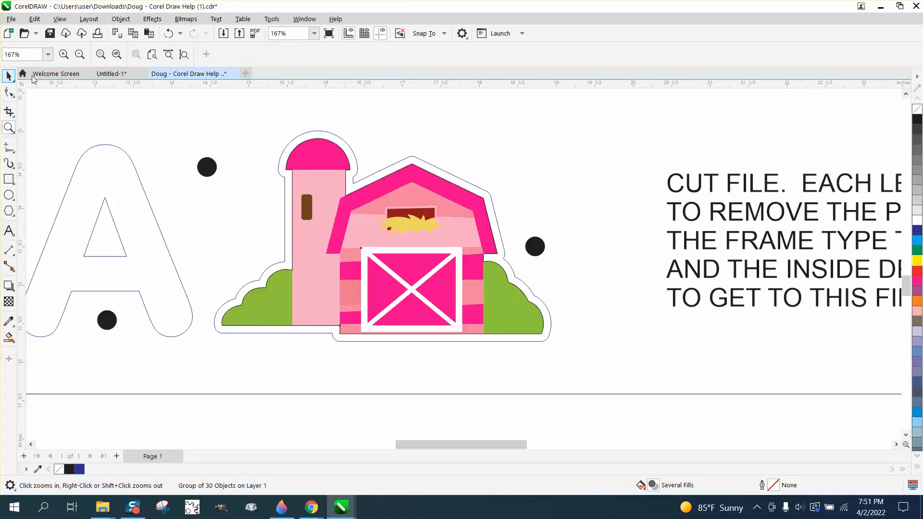
{"action": "left_click", "coordinate": [8, 75]}
{"action": "scroll", "coordinate": [452, 192], "scroll_direction": "down", "scroll_amount": 2}
{"action": "key", "text": "Right"}
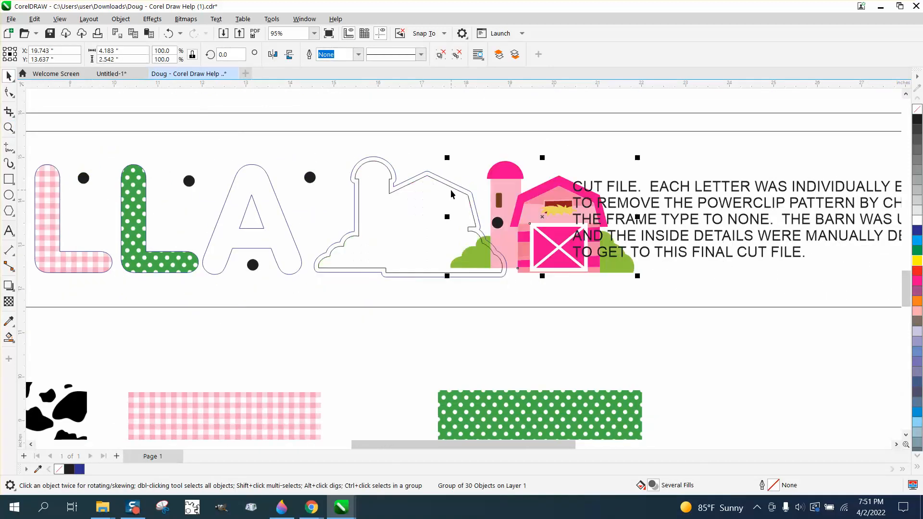
{"action": "left_click", "coordinate": [462, 194]}
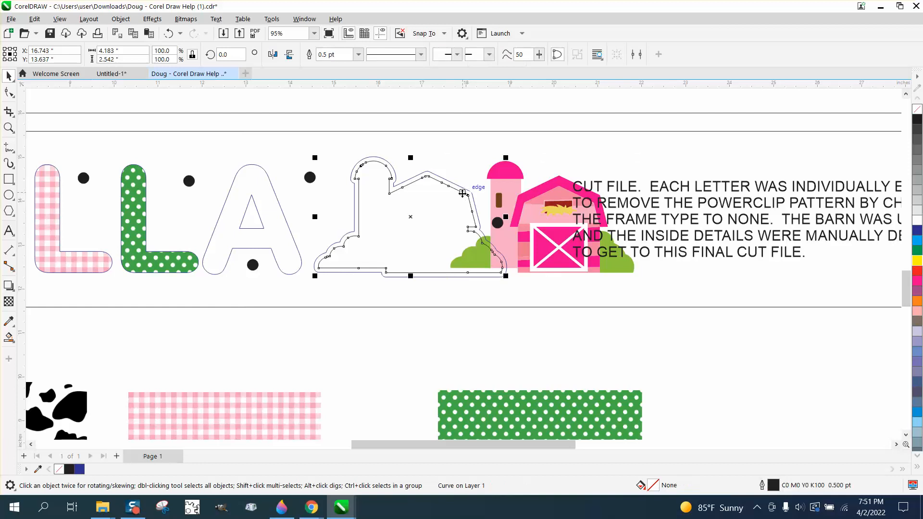
{"action": "key", "text": "Delete"}
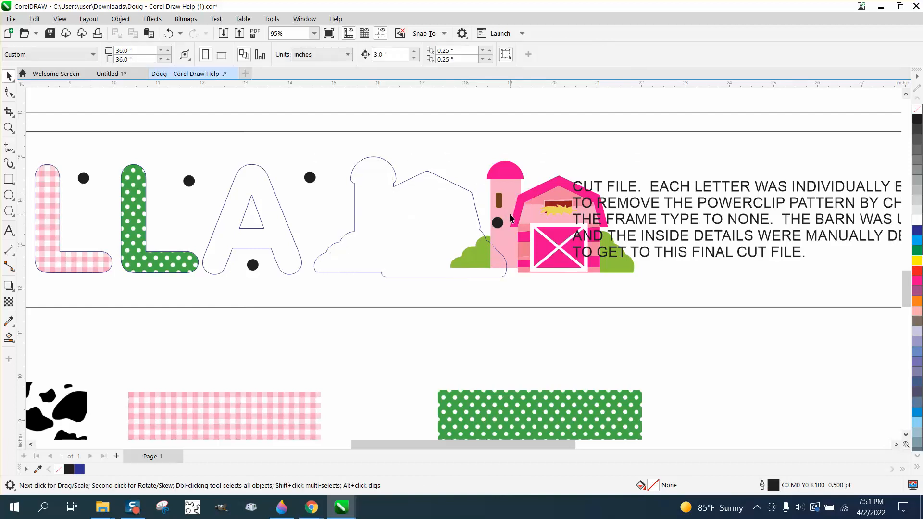
Move the barn group 3 inches left, back inside the barn cut outline.
{"action": "left_click", "coordinate": [511, 215]}
{"action": "key", "text": "Left"}
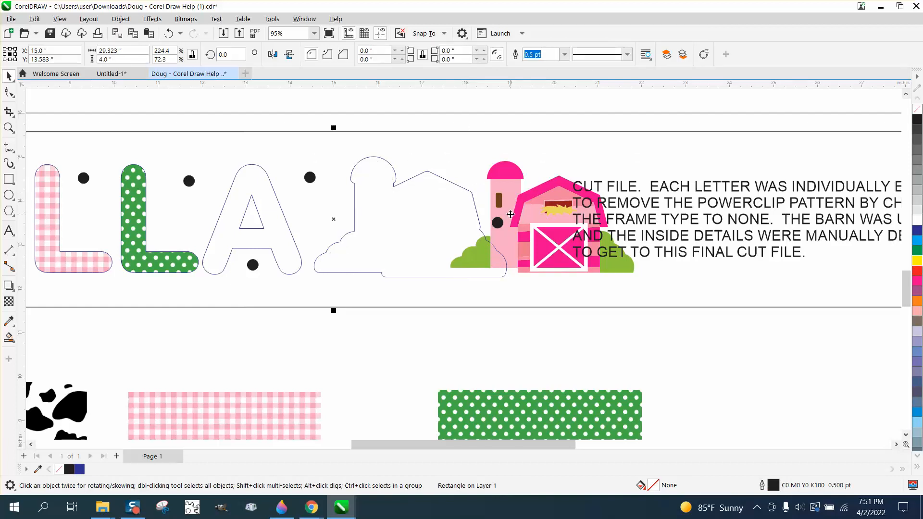
{"action": "left_click", "coordinate": [168, 33]}
{"action": "left_click", "coordinate": [621, 329]}
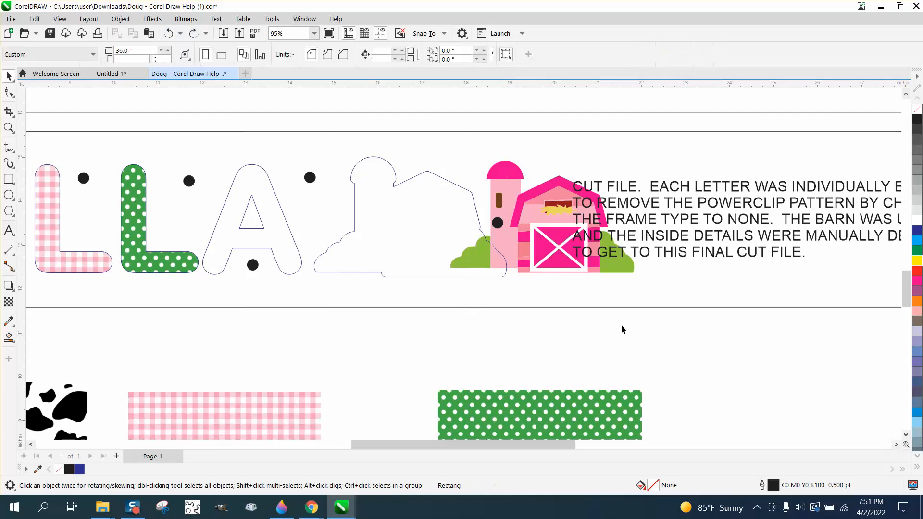
{"action": "left_click", "coordinate": [630, 273]}
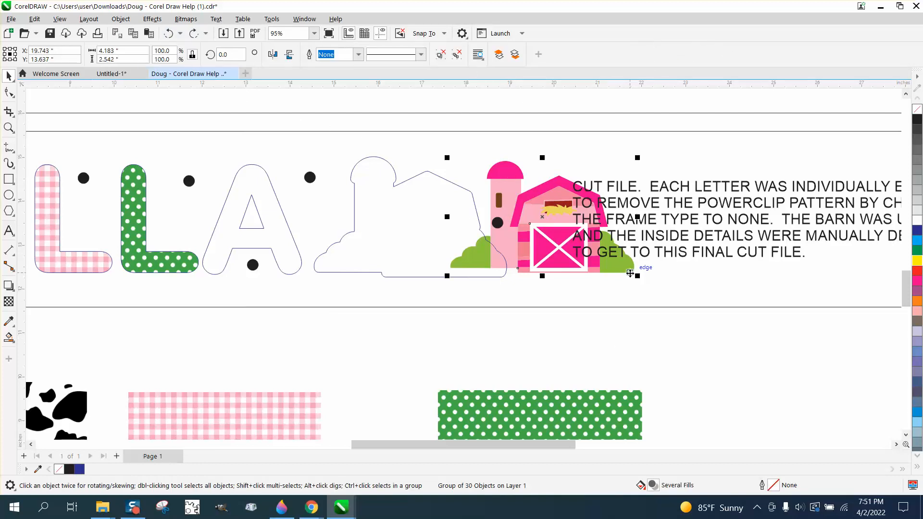
{"action": "key", "text": "Left"}
Delete the rectangular frames around the two lower ELLA rows and the cut-file caption text.
{"action": "scroll", "coordinate": [561, 280], "scroll_direction": "down", "scroll_amount": 2}
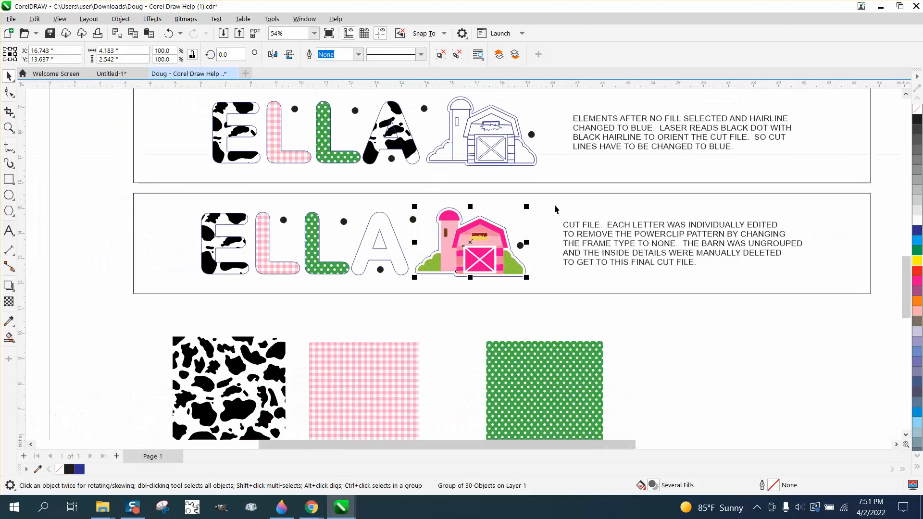
{"action": "left_click_drag", "start_coordinate": [553, 178], "coordinate": [679, 322]}
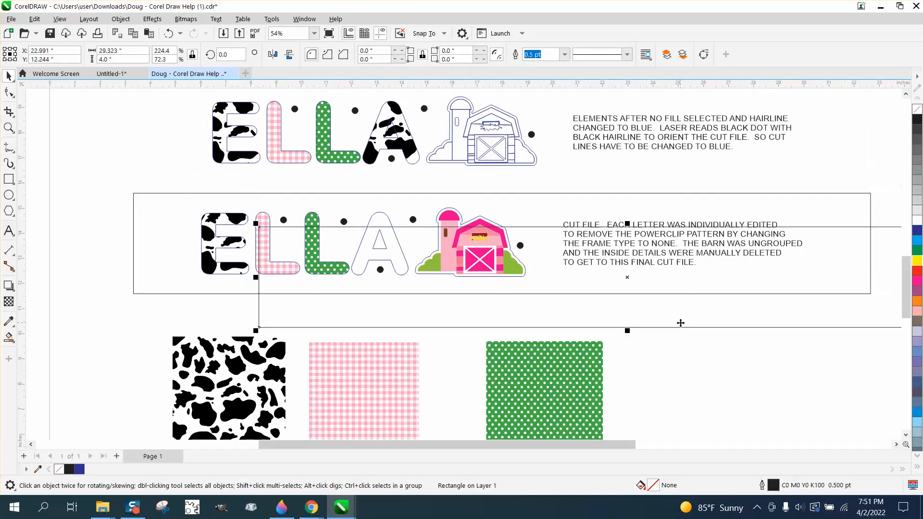
{"action": "key", "text": "Delete"}
{"action": "left_click", "coordinate": [558, 194]}
{"action": "key", "text": "Delete"}
{"action": "left_click_drag", "start_coordinate": [551, 189], "coordinate": [822, 281]}
{"action": "key", "text": "Delete"}
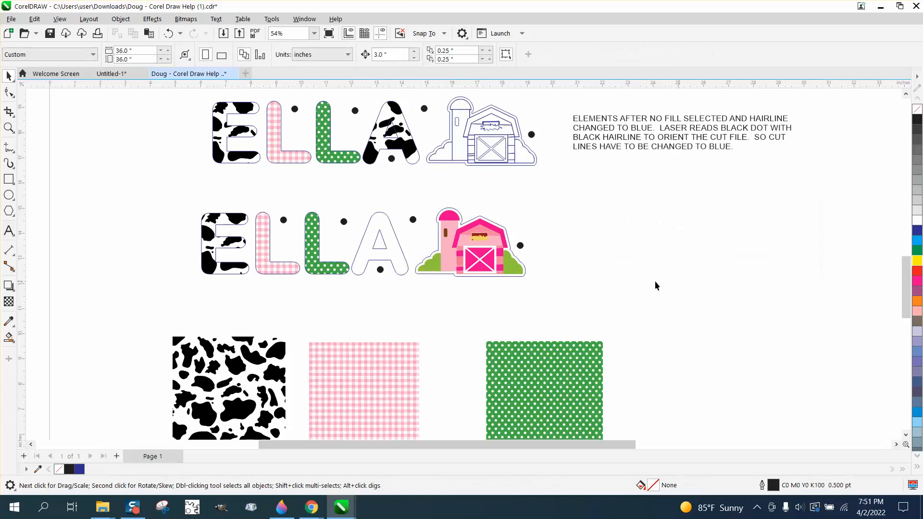
Move the A's outer outline and its inner triangle 9 inches right, out of the cut-file row.
{"action": "scroll", "coordinate": [397, 242], "scroll_direction": "down", "scroll_amount": 1}
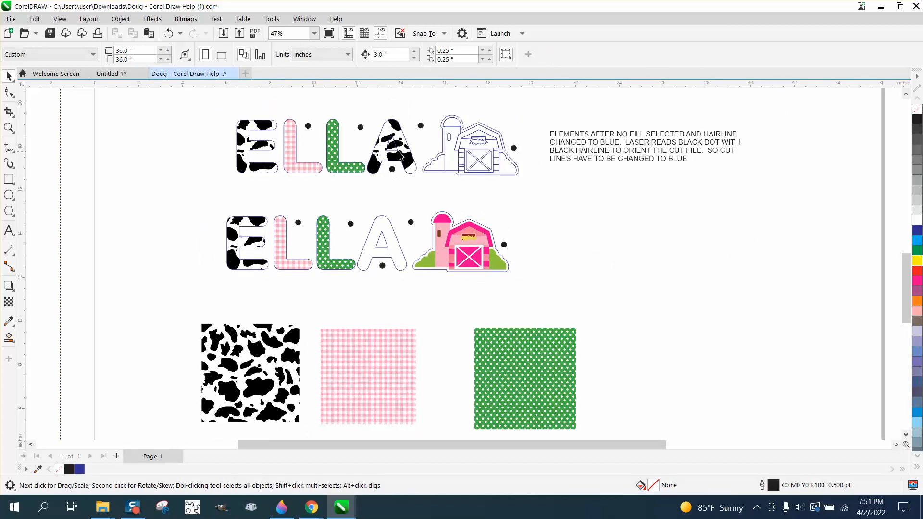
{"action": "left_click", "coordinate": [254, 350]}
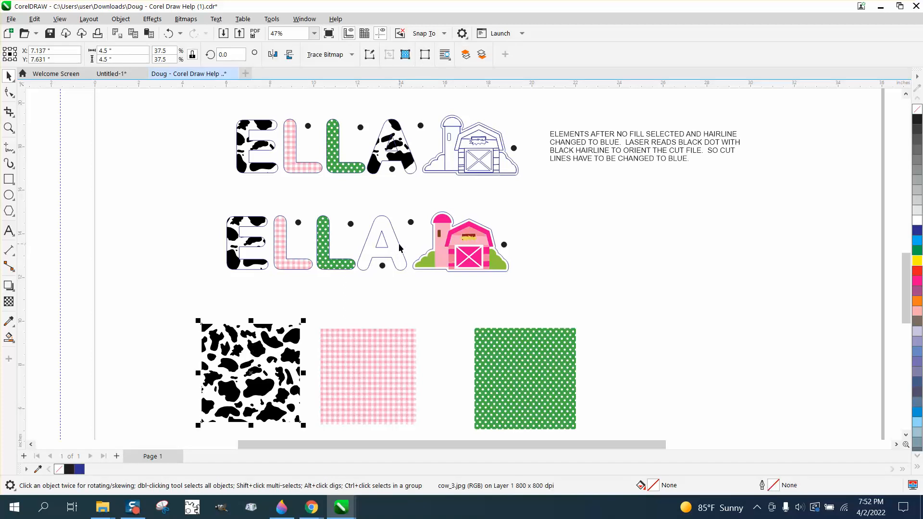
{"action": "left_click", "coordinate": [399, 245]}
{"action": "key", "text": "Right"}
{"action": "key", "text": "Right"}
{"action": "key", "text": "Right"}
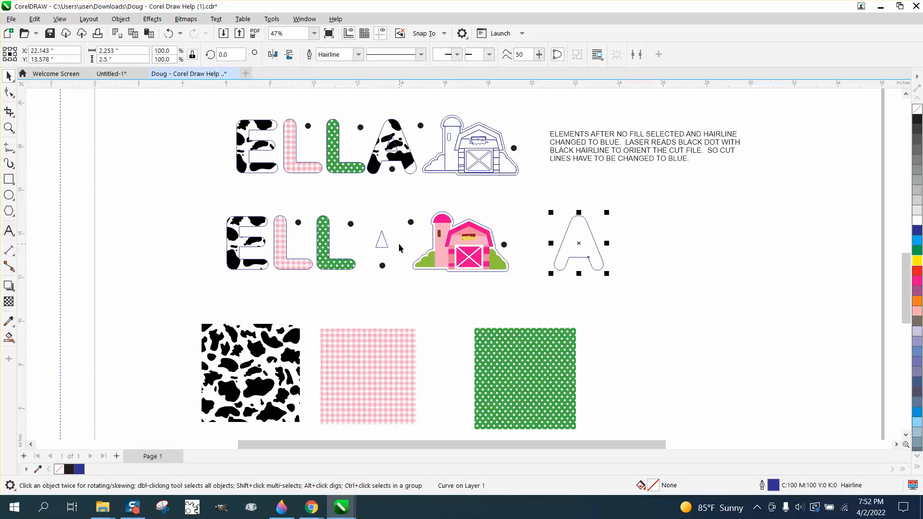
{"action": "left_click", "coordinate": [385, 247]}
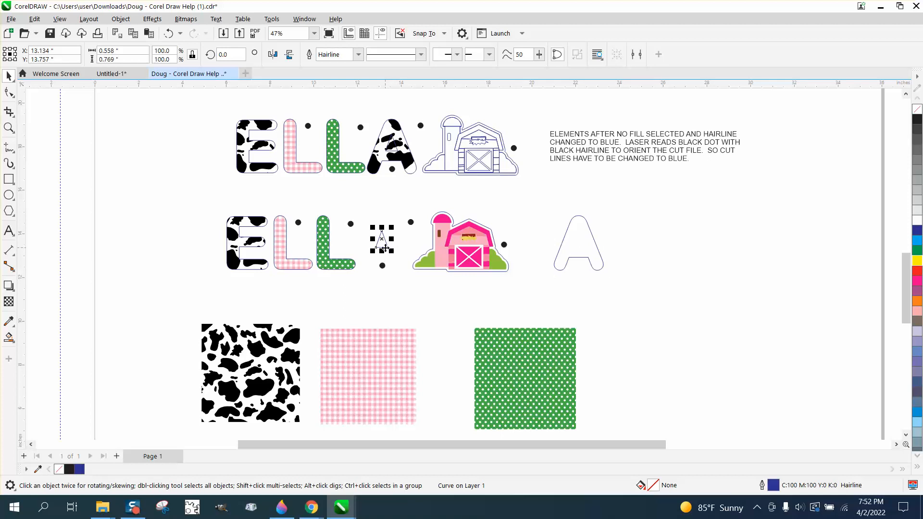
{"action": "key", "text": "Right"}
{"action": "key", "text": "Right"}
{"action": "key", "text": "Right"}
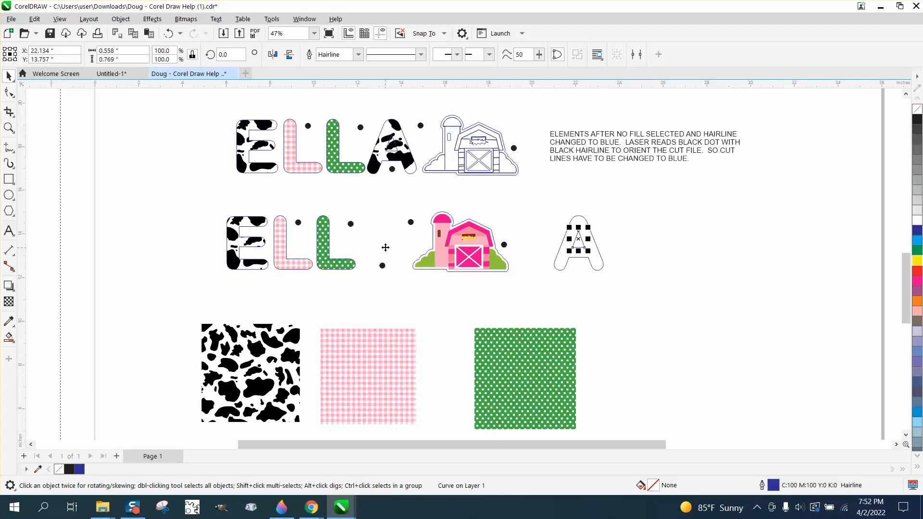
Create a single A shape from the two outline pieces with Smart Fill and move it 6 inches right.
{"action": "left_click", "coordinate": [8, 337]}
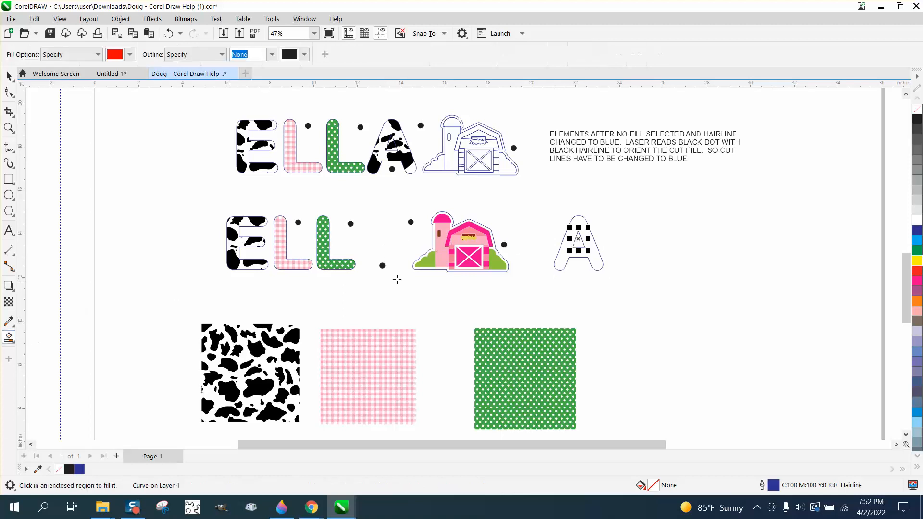
{"action": "left_click", "coordinate": [596, 258]}
{"action": "key", "text": "Right"}
{"action": "key", "text": "Right"}
Remove the new A shape's fill and set its outline colour to blue (C100 M100 Y0 K0).
{"action": "left_click", "coordinate": [917, 110]}
{"action": "right_click", "coordinate": [918, 118]}
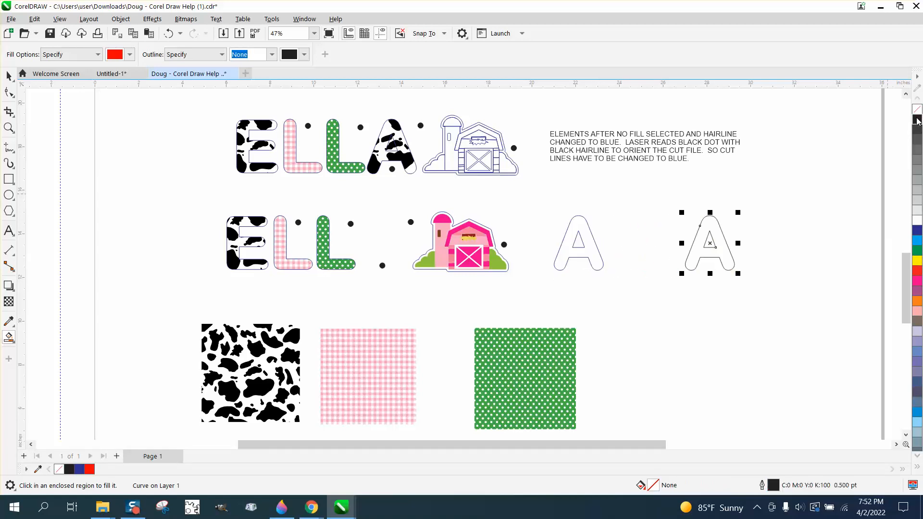
{"action": "right_click", "coordinate": [918, 242]}
{"action": "right_click", "coordinate": [916, 233]}
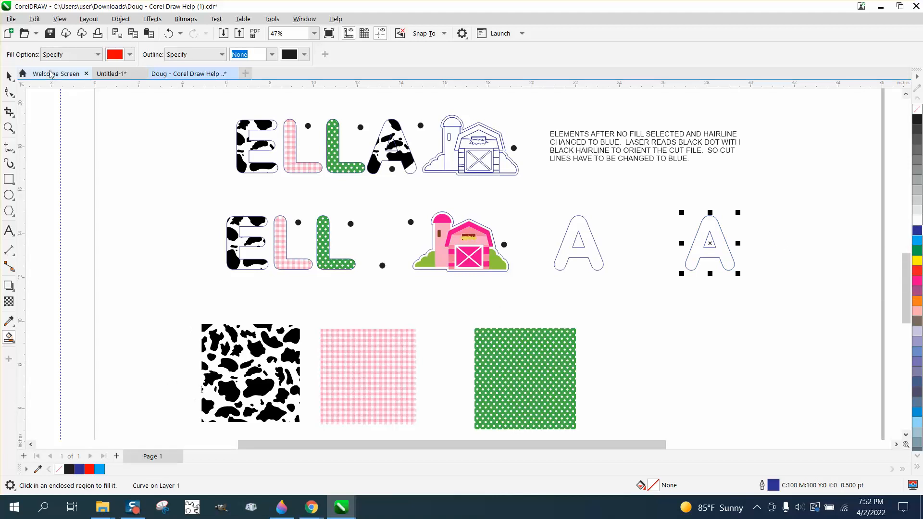
Place the cow pattern over the new A, intersect the two, and move the resulting piece 6 inches down.
{"action": "left_click", "coordinate": [8, 76]}
{"action": "left_click_drag", "start_coordinate": [247, 345], "coordinate": [677, 226]}
{"action": "left_click_drag", "start_coordinate": [645, 200], "coordinate": [800, 340]}
{"action": "left_click", "coordinate": [363, 55]}
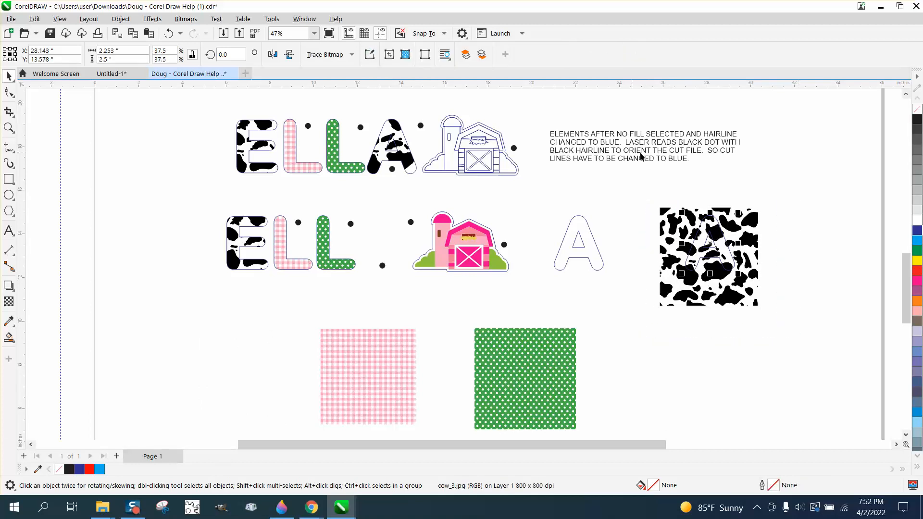
{"action": "key", "text": "Down"}
{"action": "key", "text": "Down"}
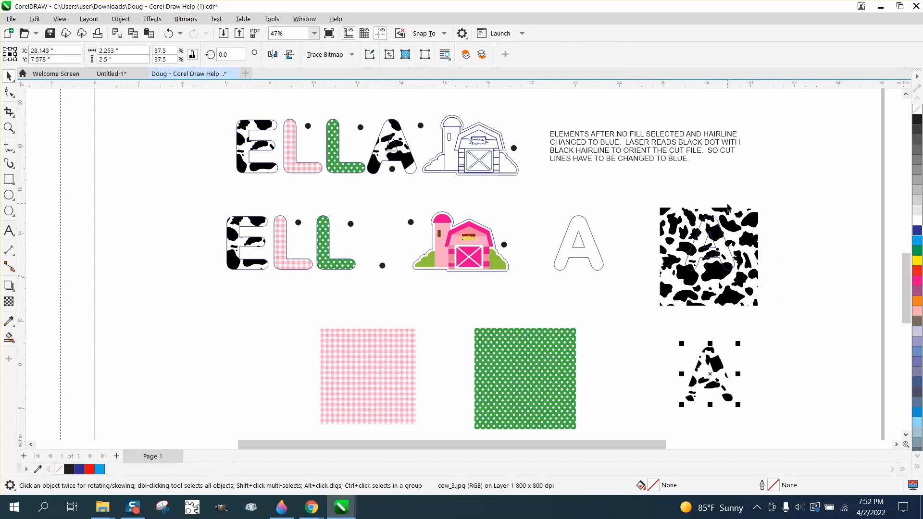
Move the cow-pattern A 15 inches left and 6 inches up into the gap before the barn.
{"action": "key", "text": "Left"}
{"action": "key", "text": "Left"}
{"action": "key", "text": "Left"}
{"action": "key", "text": "Left"}
{"action": "key", "text": "Left"}
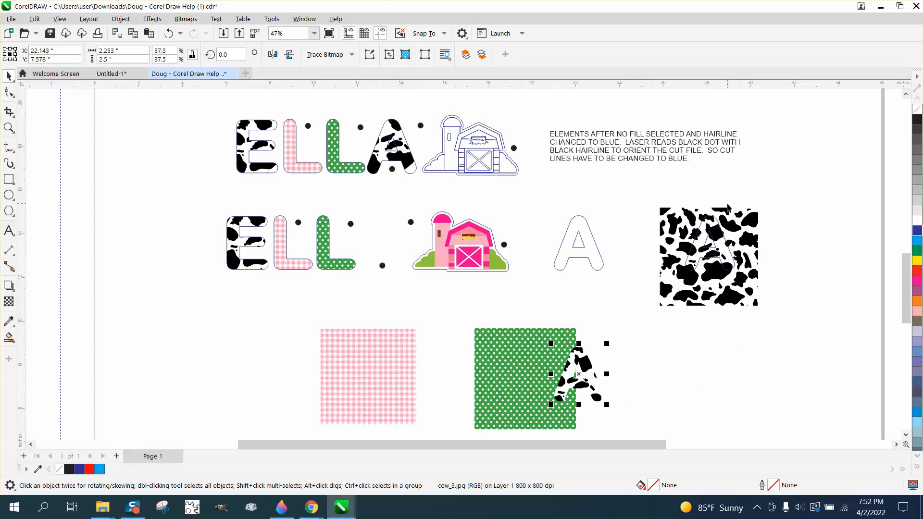
{"action": "key", "text": "Up"}
{"action": "key", "text": "Up"}
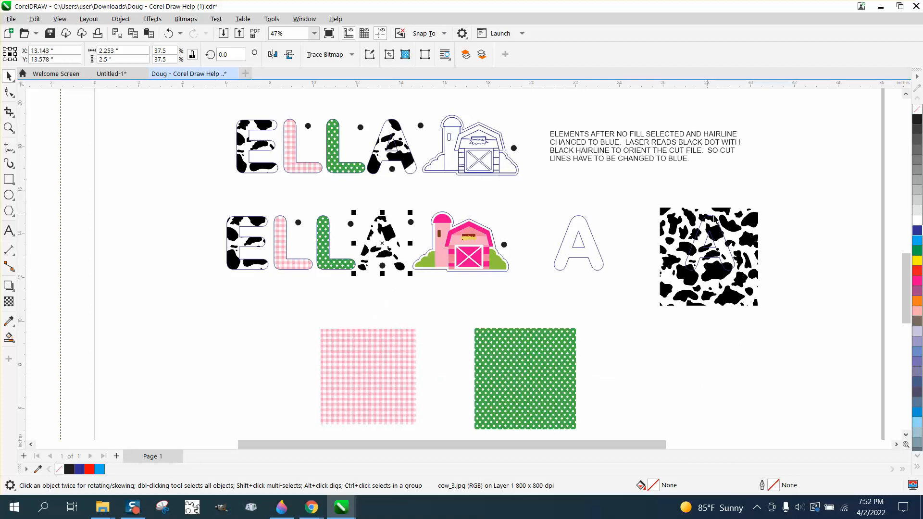
{"action": "left_click", "coordinate": [789, 320]}
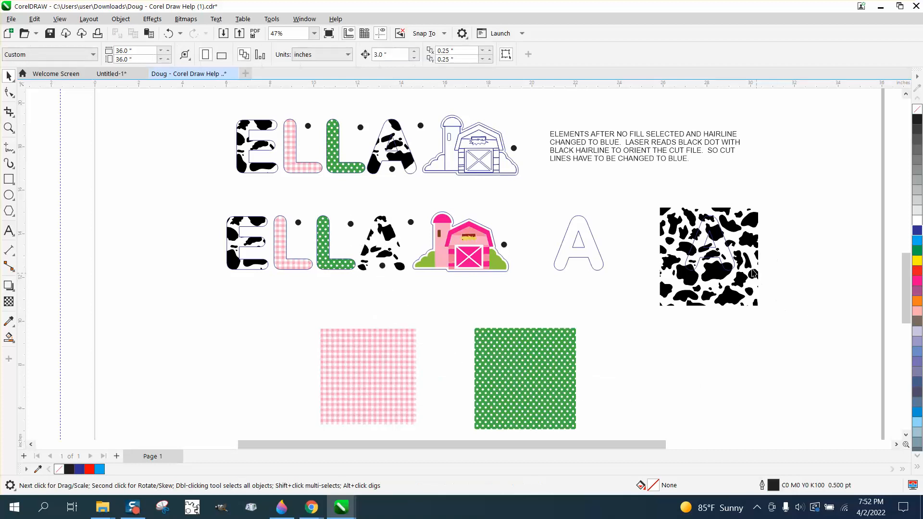
Move the blue A outline and its inner triangle 9 inches left onto the cow-pattern A.
{"action": "left_click", "coordinate": [731, 253]}
{"action": "left_click", "coordinate": [599, 252]}
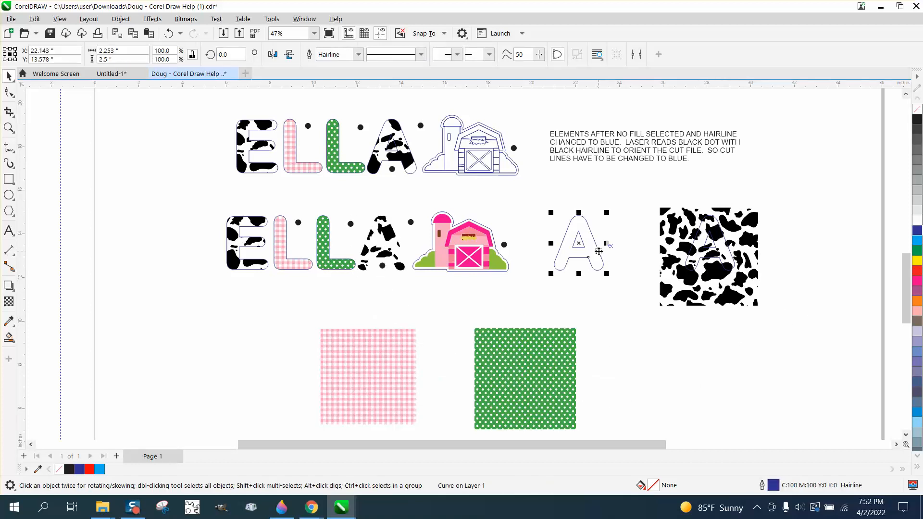
{"action": "key", "text": "Left"}
{"action": "key", "text": "Left"}
{"action": "key", "text": "Left"}
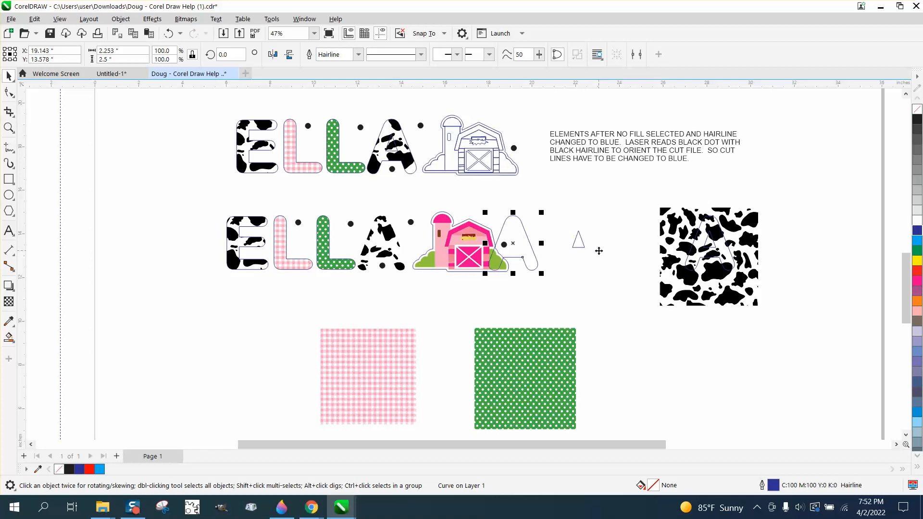
{"action": "left_click", "coordinate": [574, 248]}
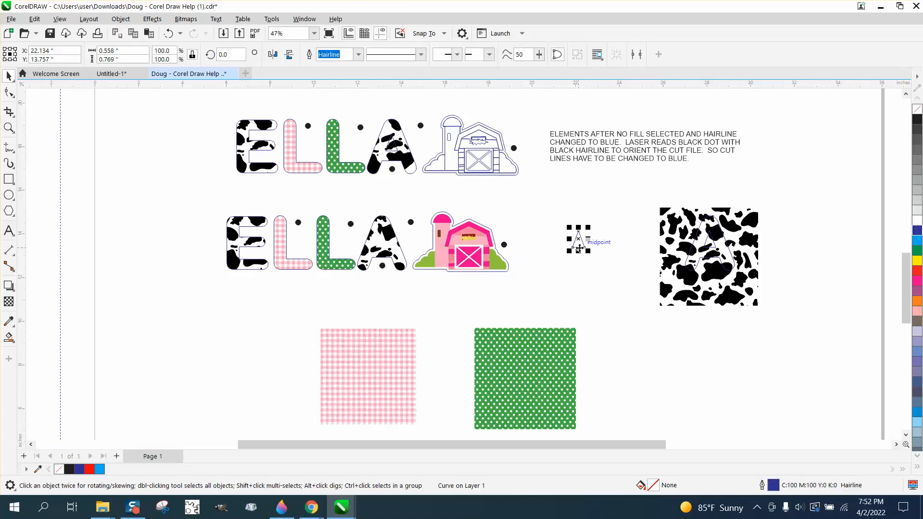
{"action": "key", "text": "Left"}
{"action": "key", "text": "Left"}
{"action": "key", "text": "Left"}
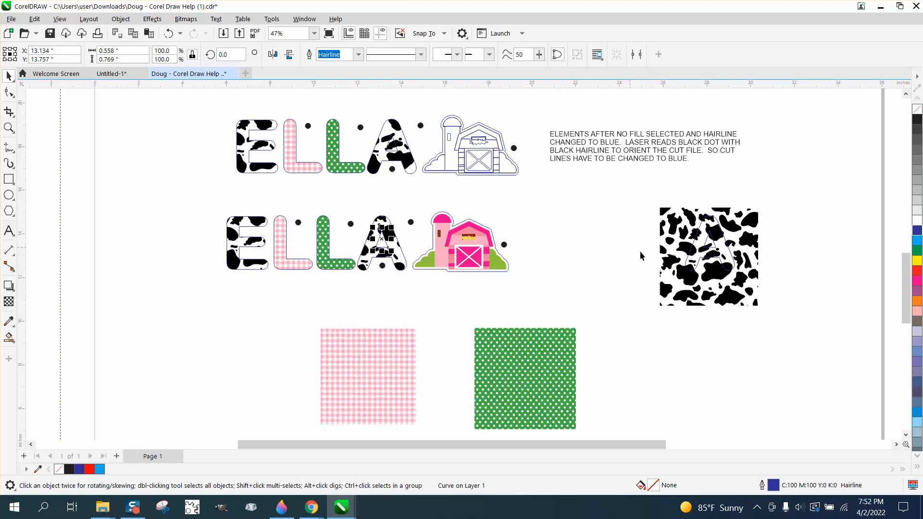
Delete the cow pattern square with its A outline, the blue cut-line note and the upper ELLA row.
{"action": "left_click_drag", "start_coordinate": [642, 189], "coordinate": [816, 338]}
{"action": "key", "text": "Delete"}
{"action": "left_click", "coordinate": [600, 158]}
{"action": "key", "text": "Delete"}
{"action": "left_click_drag", "start_coordinate": [182, 87], "coordinate": [550, 187]}
{"action": "key", "text": "Delete"}
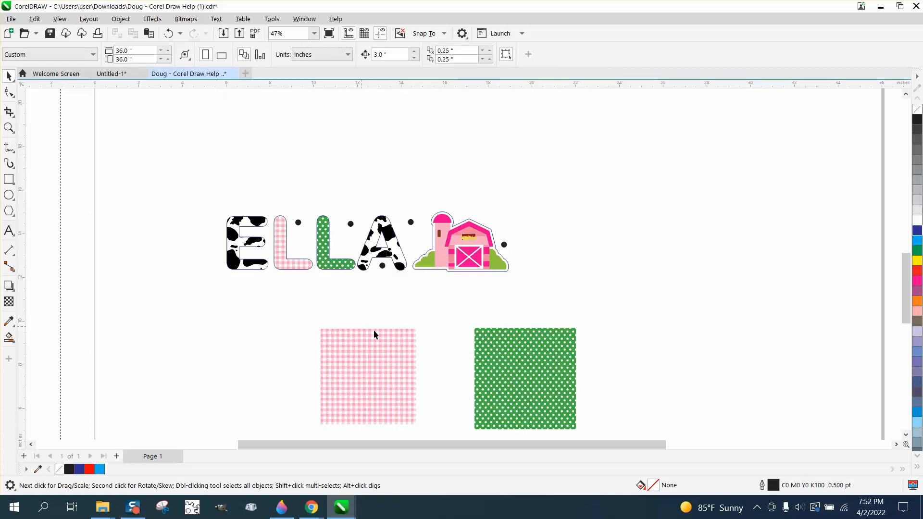
Delete the pink gingham and green polka-dot squares and the old print-file row with its note.
{"action": "left_click", "coordinate": [387, 350]}
{"action": "key", "text": "Delete"}
{"action": "left_click", "coordinate": [503, 358]}
{"action": "key", "text": "Delete"}
{"action": "scroll", "coordinate": [538, 367], "scroll_direction": "down", "scroll_amount": 2}
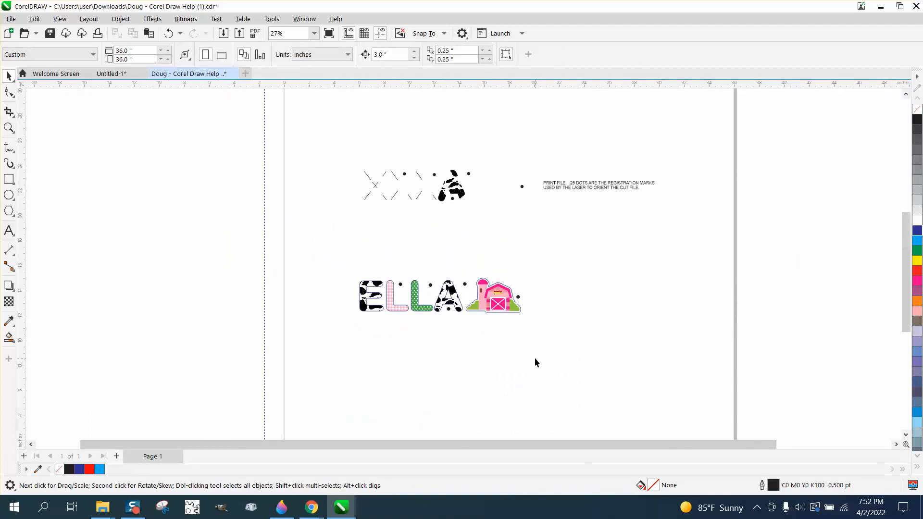
{"action": "left_click_drag", "start_coordinate": [693, 234], "coordinate": [696, 235]}
{"action": "key", "text": "Delete"}
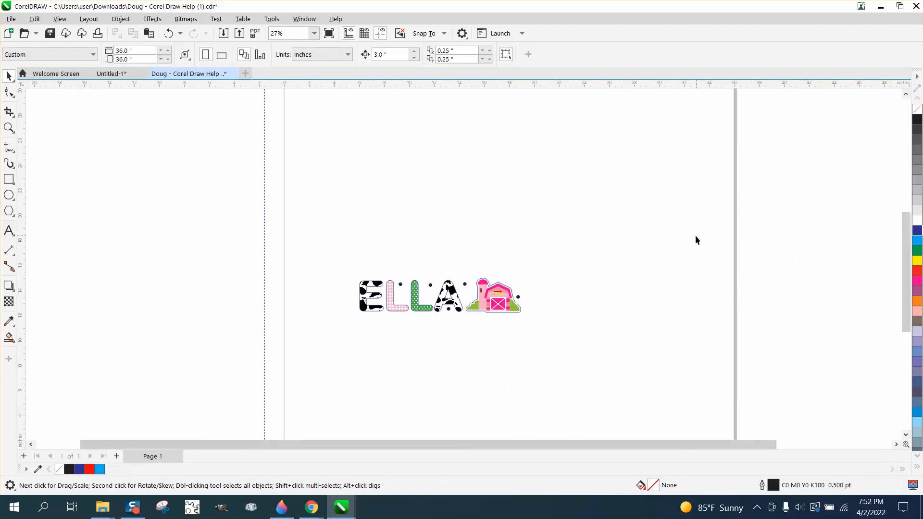
Move the complete ELLA and barn artwork with its dots into the page's upper-left corner, centred at about X 7.3, Y 33.4 inches.
{"action": "scroll", "coordinate": [538, 322], "scroll_direction": "down", "scroll_amount": 1}
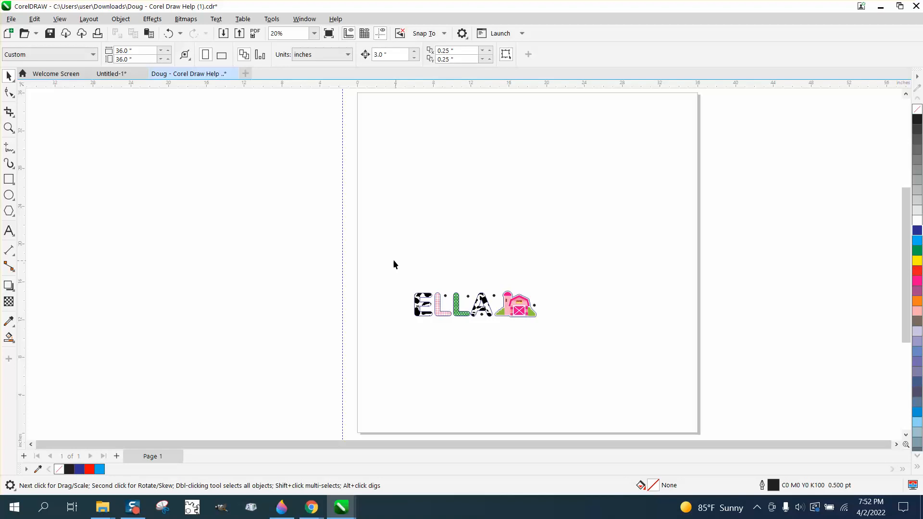
{"action": "left_click", "coordinate": [382, 35]}
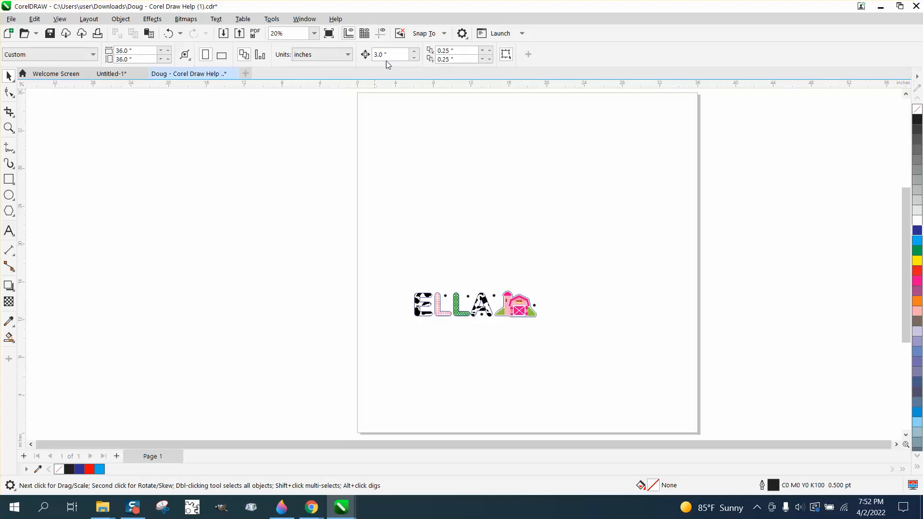
{"action": "left_click_drag", "start_coordinate": [559, 335], "coordinate": [559, 335]}
{"action": "left_click_drag", "start_coordinate": [476, 305], "coordinate": [429, 118]}
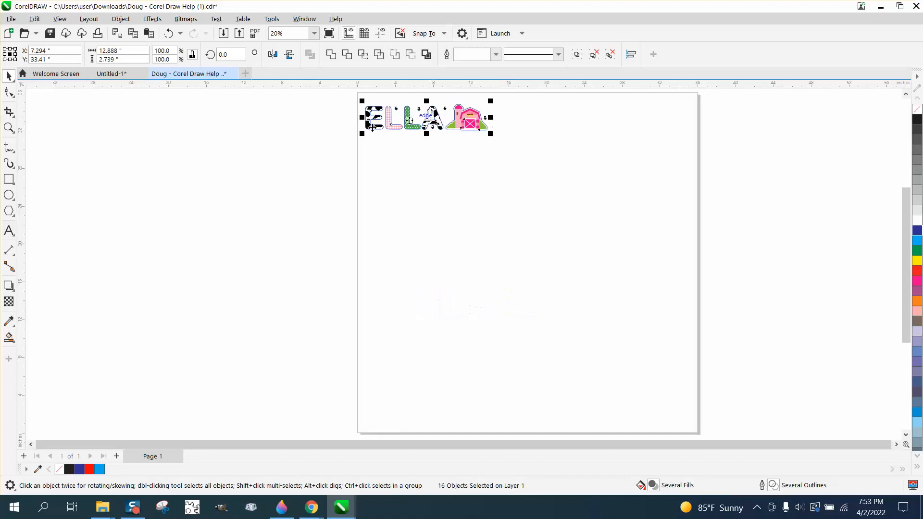
{"action": "left_click", "coordinate": [350, 96]}
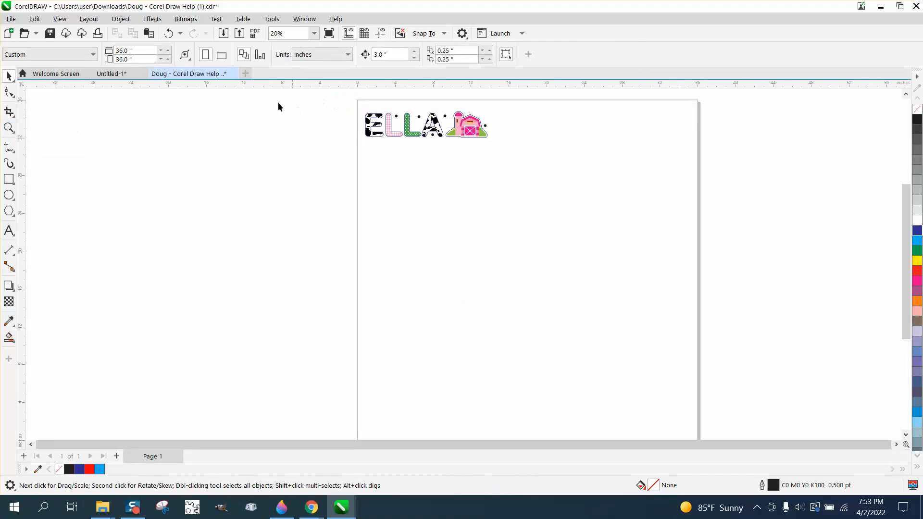
Move the blue outlines of the E and both L letters 3 inches down, off their patterns.
{"action": "left_click", "coordinate": [9, 128]}
{"action": "left_click_drag", "start_coordinate": [376, 107], "coordinate": [569, 175]}
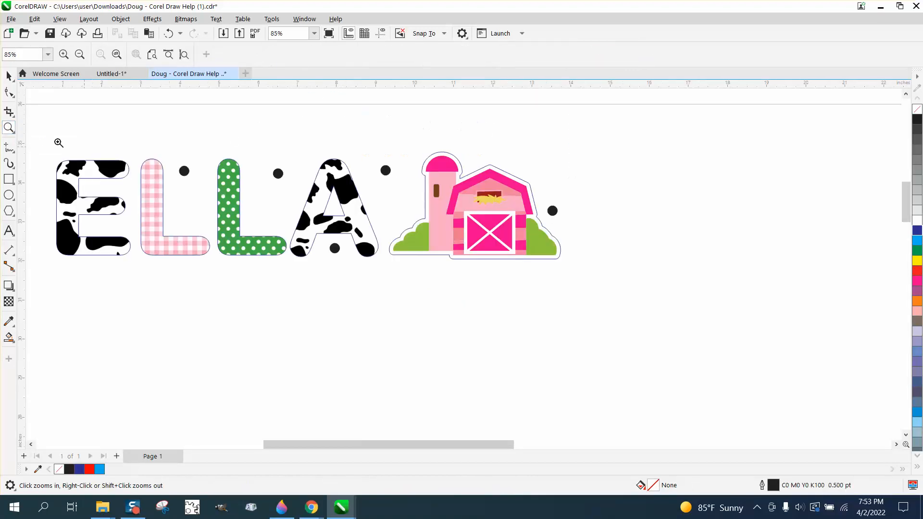
{"action": "left_click", "coordinate": [8, 76]}
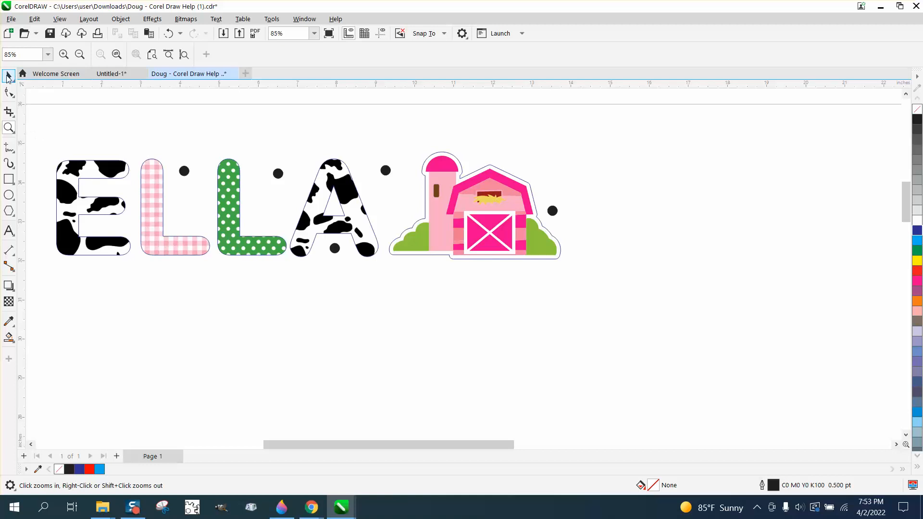
{"action": "left_click", "coordinate": [122, 255]}
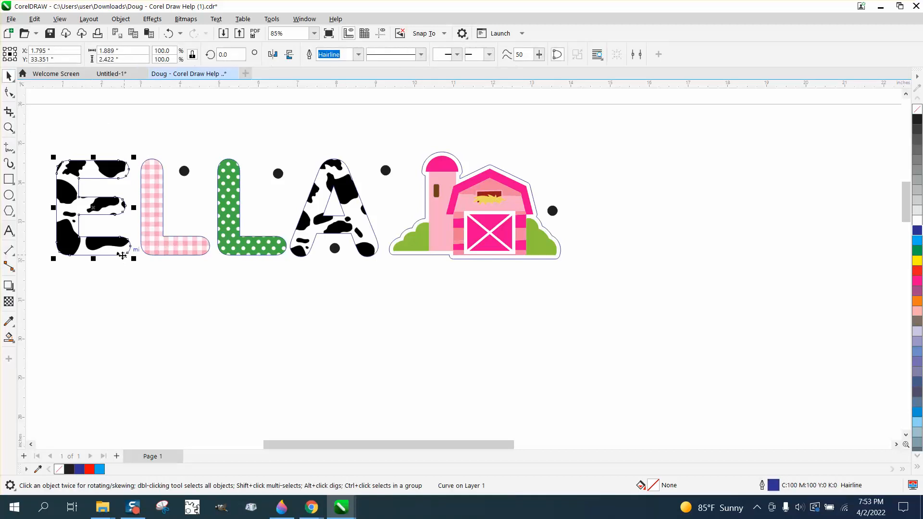
{"action": "key", "text": "Down"}
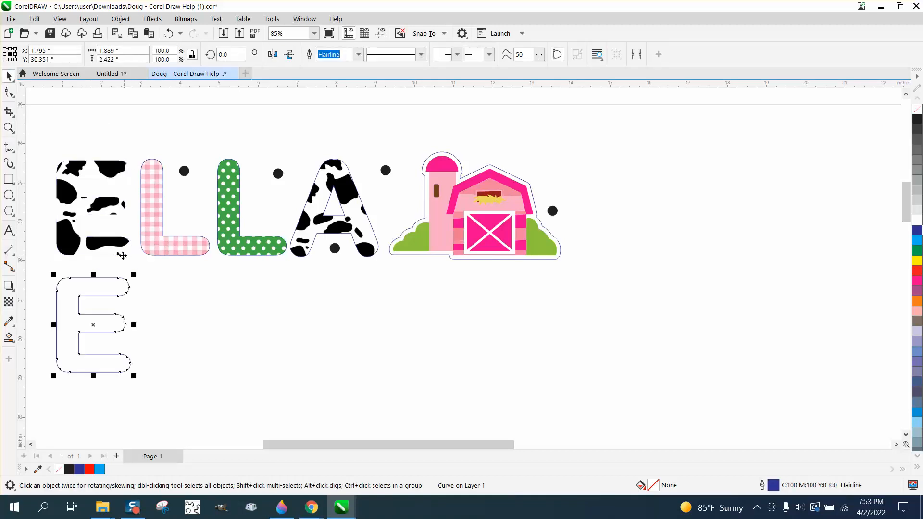
{"action": "left_click", "coordinate": [155, 255]}
{"action": "key", "text": "Down"}
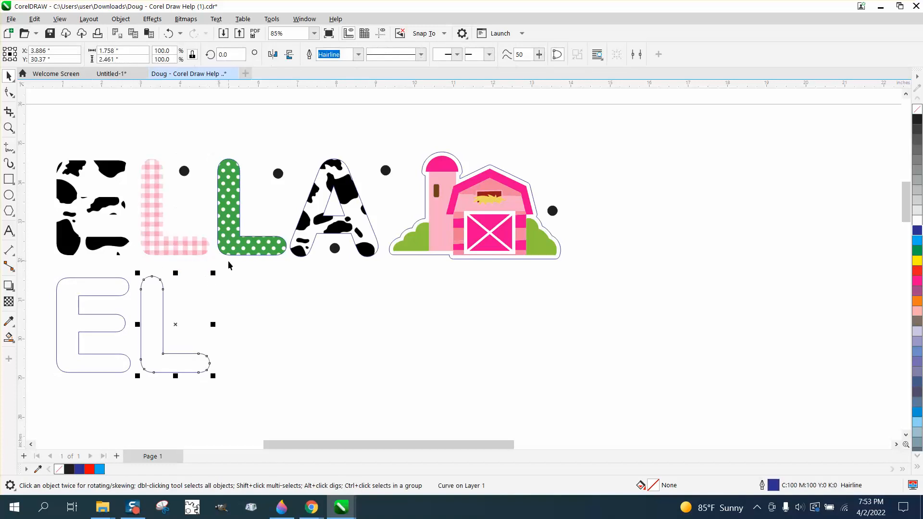
{"action": "left_click", "coordinate": [234, 255]}
{"action": "key", "text": "Down"}
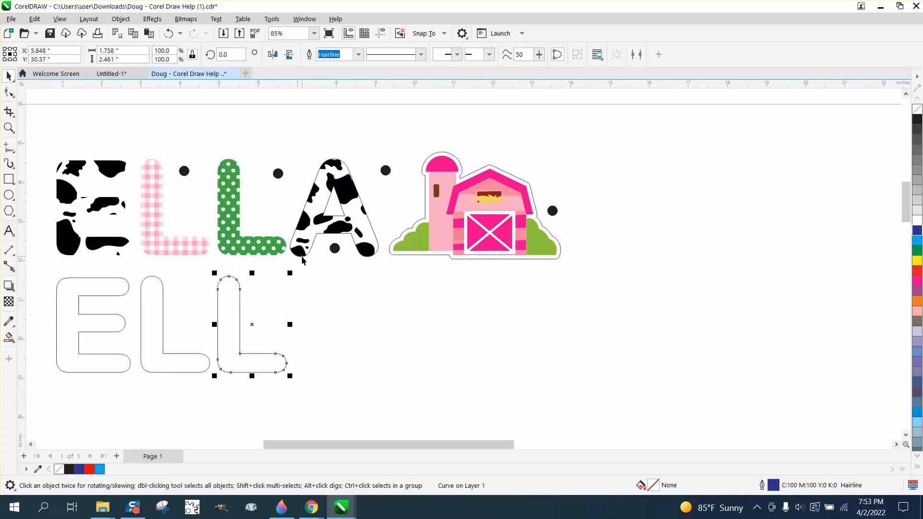
Move the A outline, its inner triangle and the barn outline 3 inches down beside the other outlines.
{"action": "left_click", "coordinate": [302, 257]}
{"action": "key", "text": "Down"}
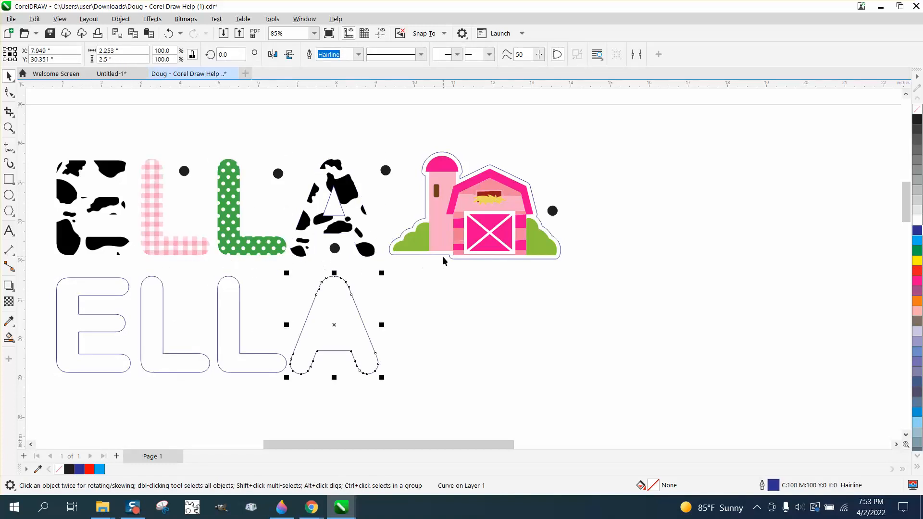
{"action": "left_click", "coordinate": [342, 216]}
{"action": "key", "text": "Down"}
{"action": "left_click", "coordinate": [464, 261]}
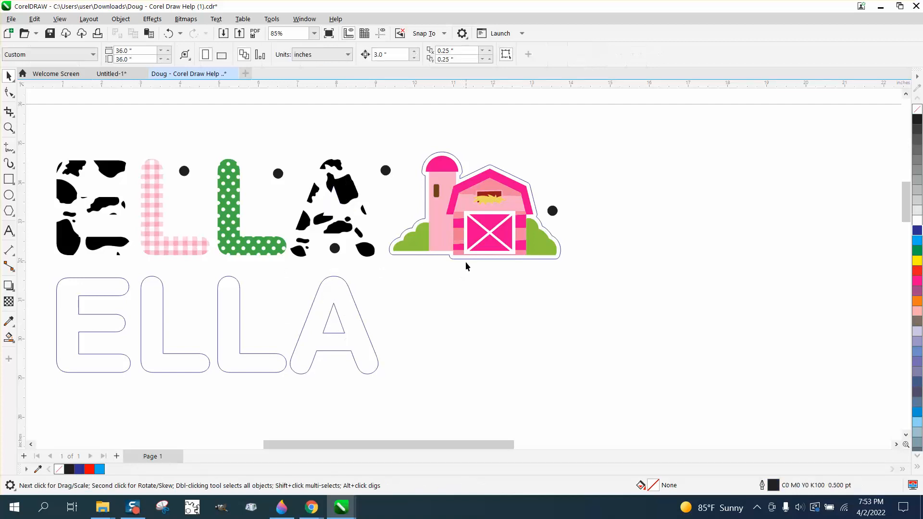
{"action": "left_click", "coordinate": [466, 263]}
{"action": "key", "text": "Down"}
Group the six blue outlines and move the group 9 inches up, above the page.
{"action": "scroll", "coordinate": [236, 301], "scroll_direction": "down", "scroll_amount": 1}
{"action": "left_click_drag", "start_coordinate": [50, 267], "coordinate": [495, 351]}
{"action": "left_click_drag", "start_coordinate": [564, 387], "coordinate": [559, 388]}
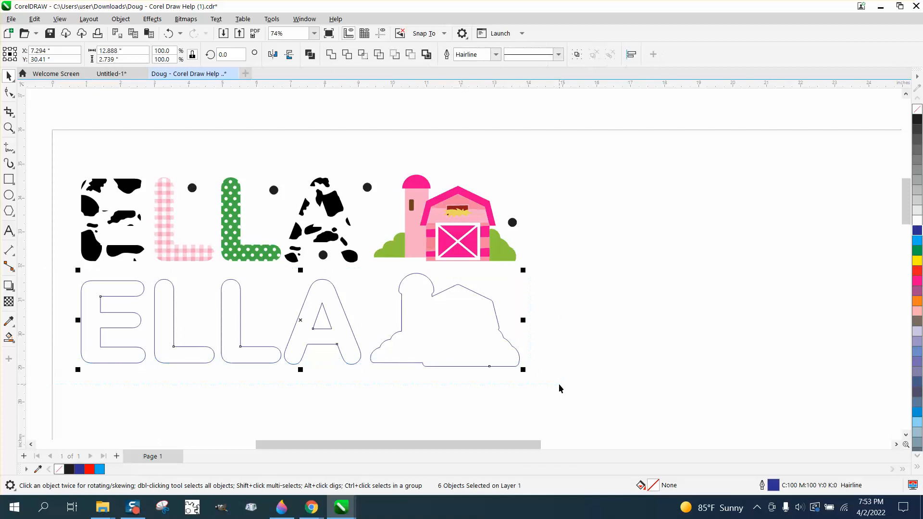
{"action": "key", "text": "ctrl+g"}
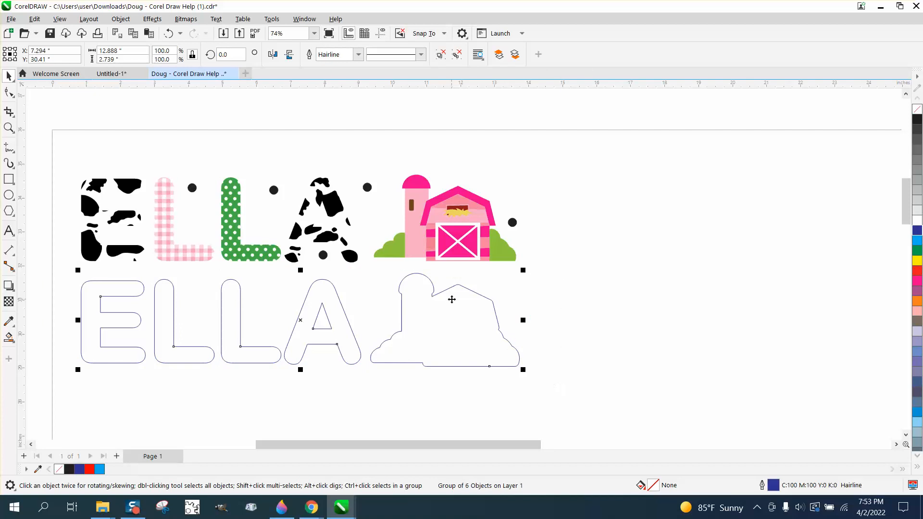
{"action": "key", "text": "Up"}
{"action": "key", "text": "Up"}
{"action": "key", "text": "Up"}
{"action": "key", "text": "Up"}
{"action": "key", "text": "Up"}
{"action": "key", "text": "Up"}
{"action": "key", "text": "Up"}
{"action": "key", "text": "Up"}
{"action": "key", "text": "Up"}
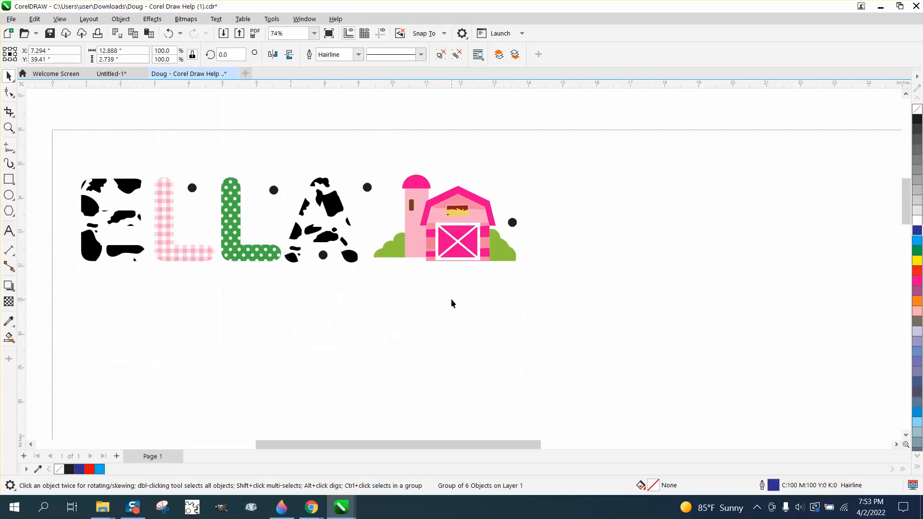
Delete the four patterned letters and the coloured barn artwork from the page.
{"action": "scroll", "coordinate": [363, 308], "scroll_direction": "down", "scroll_amount": 1}
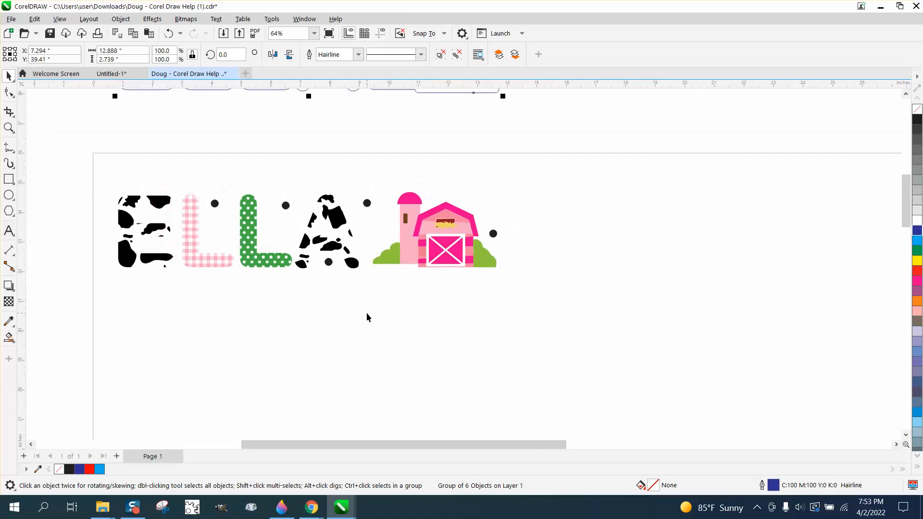
{"action": "scroll", "coordinate": [366, 312], "scroll_direction": "down", "scroll_amount": 1}
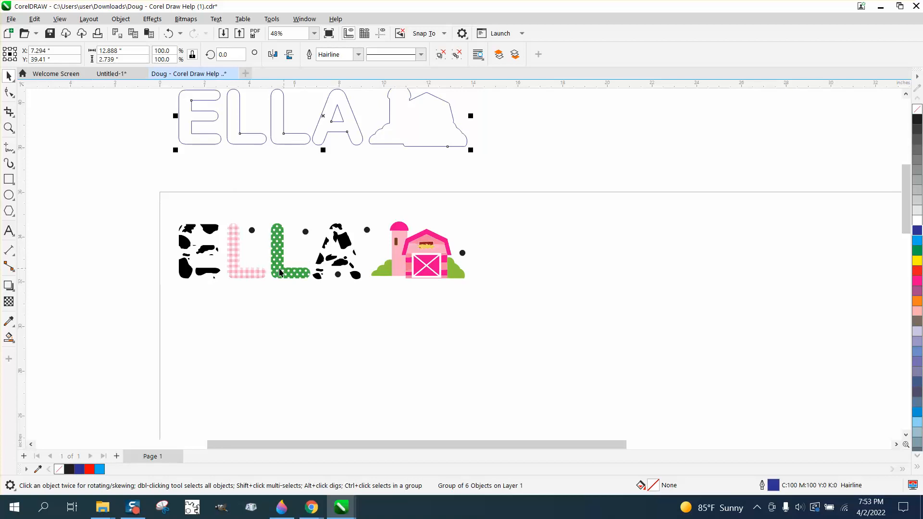
{"action": "left_click", "coordinate": [184, 245]}
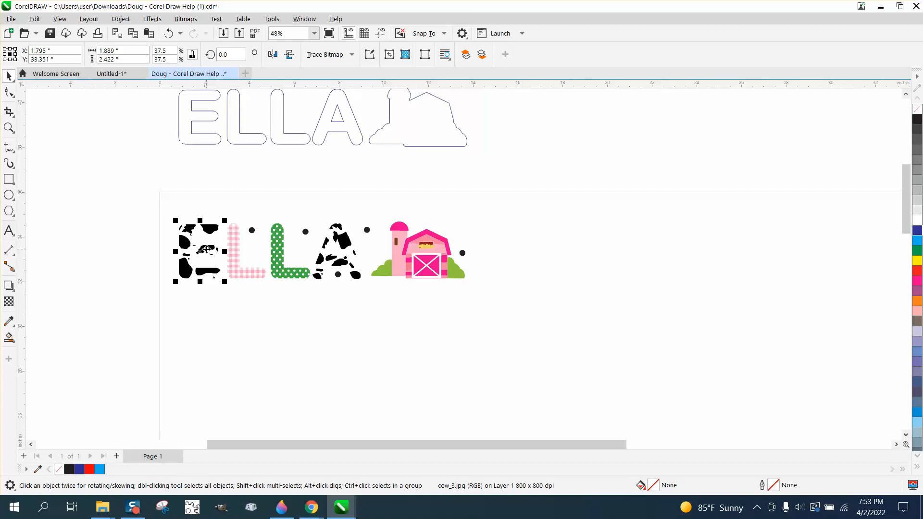
{"action": "key", "text": "Delete"}
{"action": "left_click", "coordinate": [272, 272]}
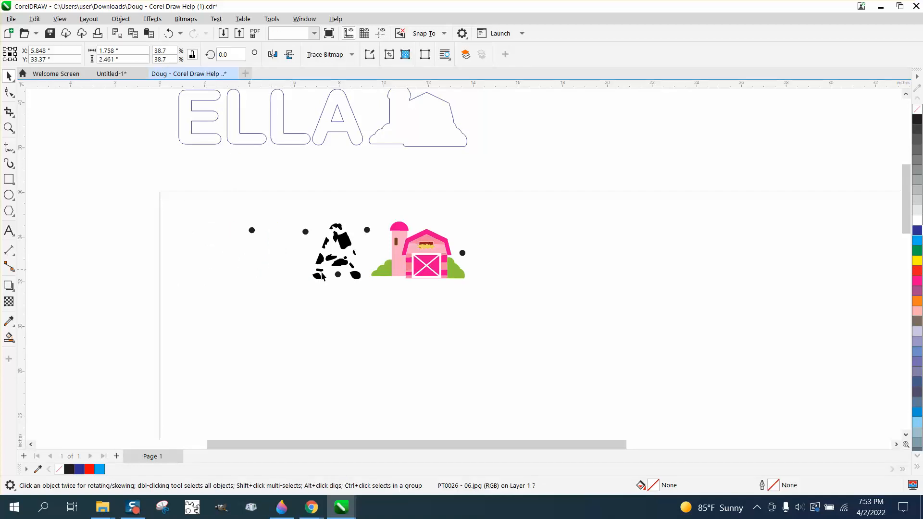
{"action": "left_click", "coordinate": [324, 263]}
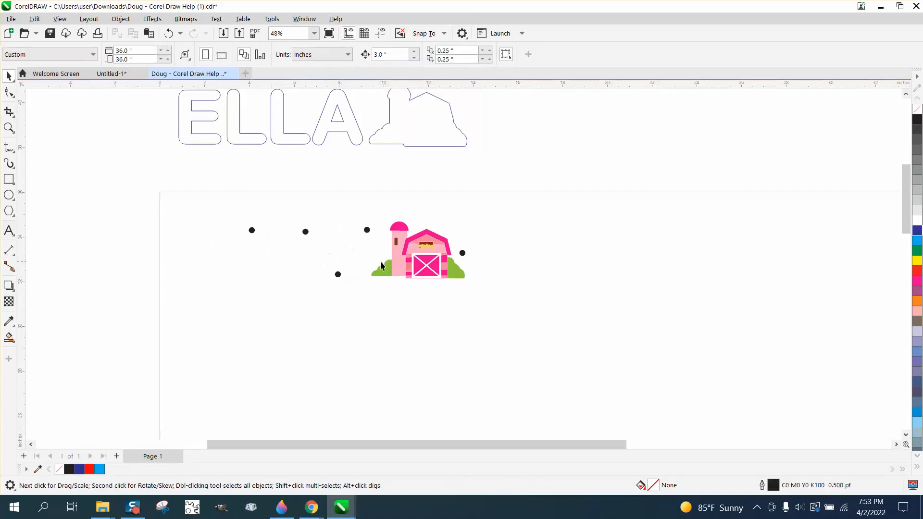
{"action": "left_click", "coordinate": [395, 272]}
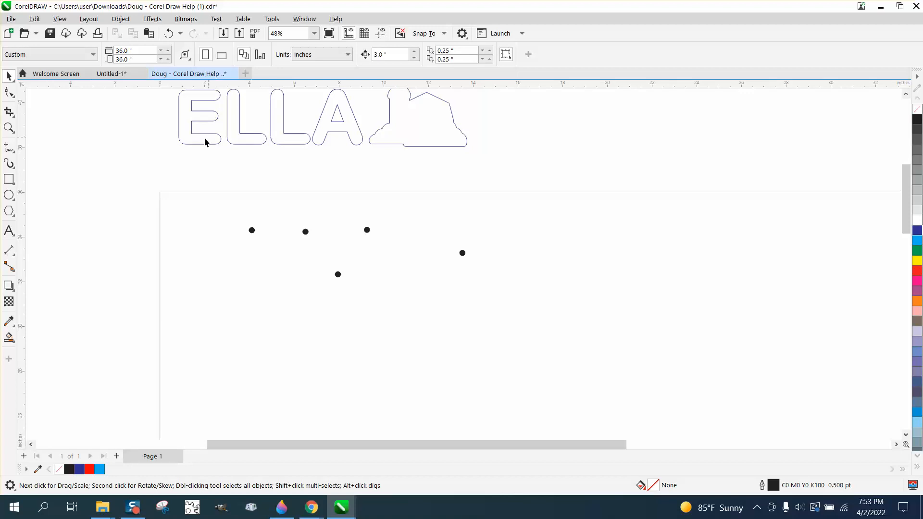
Move the grouped blue outlines 6 inches down, back around the registration dots on the page.
{"action": "scroll", "coordinate": [183, 134], "scroll_direction": "down", "scroll_amount": 1}
{"action": "left_click_drag", "start_coordinate": [162, 85], "coordinate": [275, 128]}
{"action": "scroll", "coordinate": [293, 152], "scroll_direction": "down", "scroll_amount": 1}
{"action": "left_click_drag", "start_coordinate": [189, 101], "coordinate": [421, 172]}
{"action": "key", "text": "Down"}
{"action": "key", "text": "Down"}
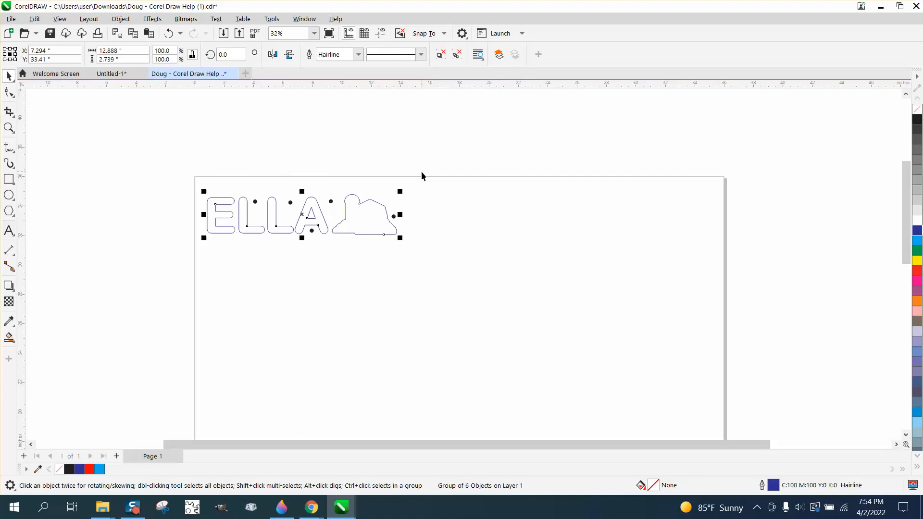
{"action": "left_click", "coordinate": [288, 166]}
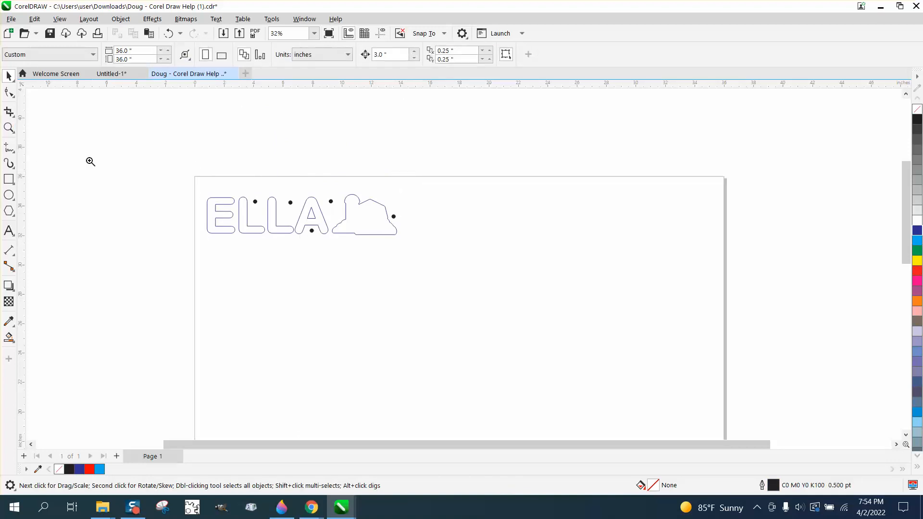
Examine the registration dots and the blue cut outlines of the letters and barn up close.
{"action": "left_click", "coordinate": [9, 127]}
{"action": "scroll", "coordinate": [458, 296], "scroll_direction": "up", "scroll_amount": 4}
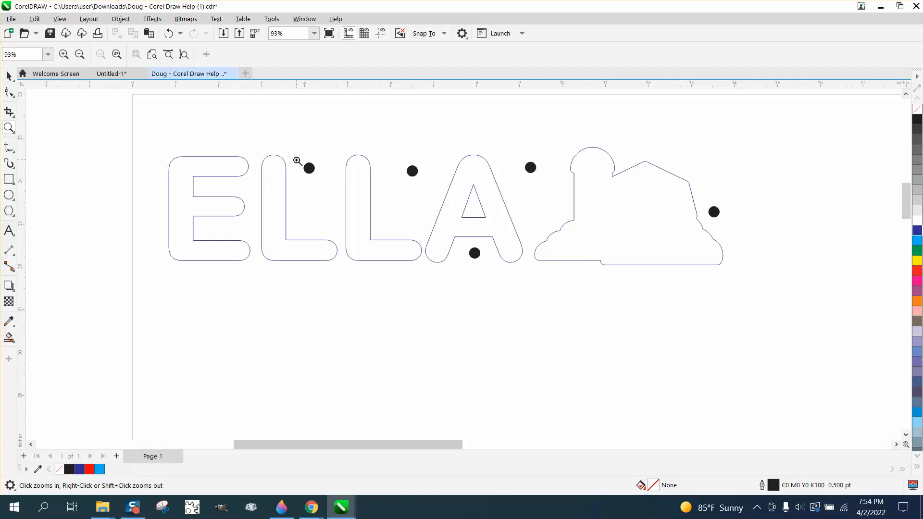
{"action": "left_click_drag", "start_coordinate": [299, 167], "coordinate": [347, 184]}
{"action": "right_click", "coordinate": [299, 183]}
{"action": "scroll", "coordinate": [298, 195], "scroll_direction": "down", "scroll_amount": 4}
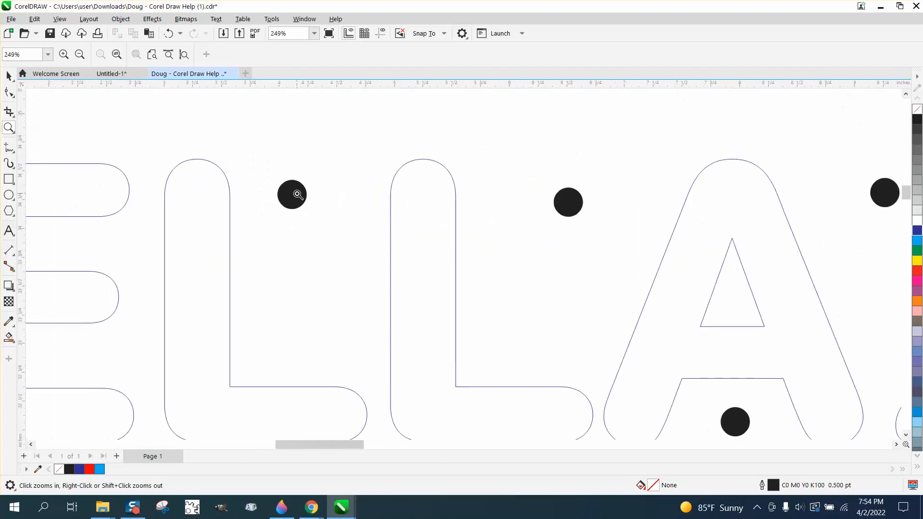
{"action": "scroll", "coordinate": [600, 206], "scroll_direction": "down", "scroll_amount": 2}
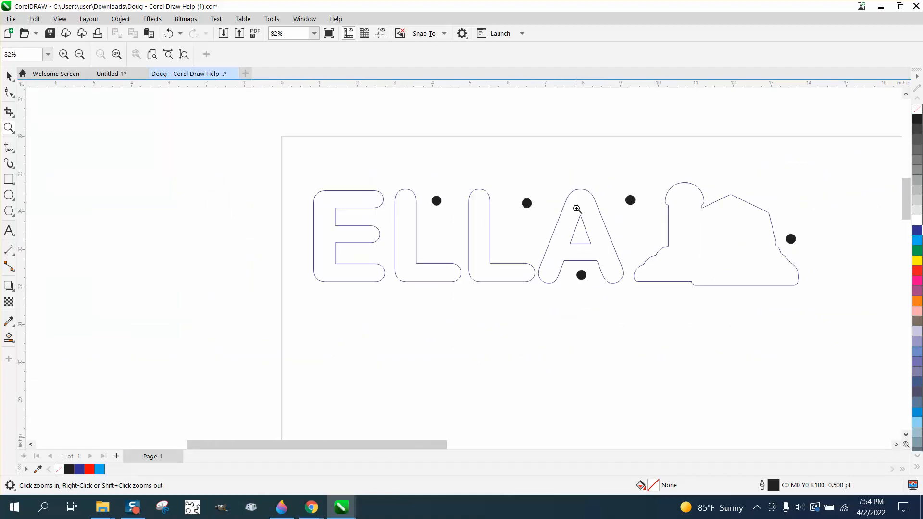
{"action": "scroll", "coordinate": [595, 209], "scroll_direction": "down", "scroll_amount": 1}
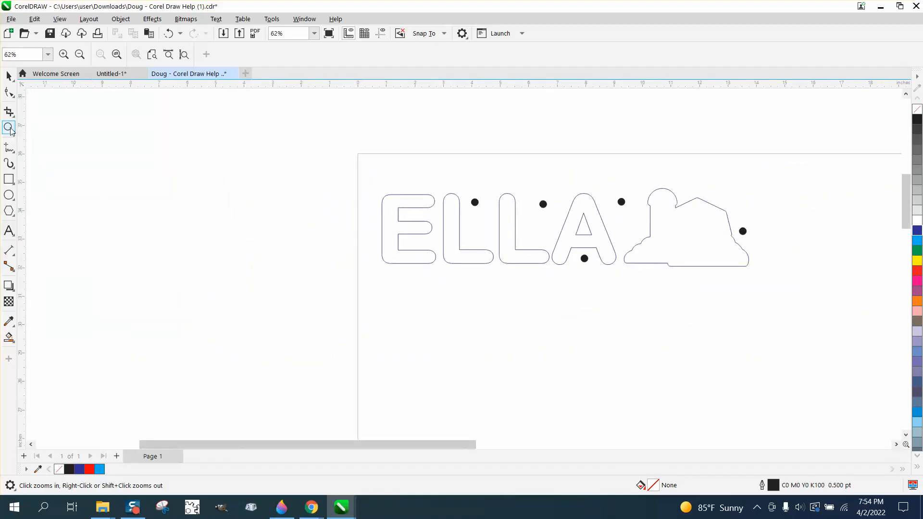
{"action": "left_click_drag", "start_coordinate": [354, 181], "coordinate": [787, 310]}
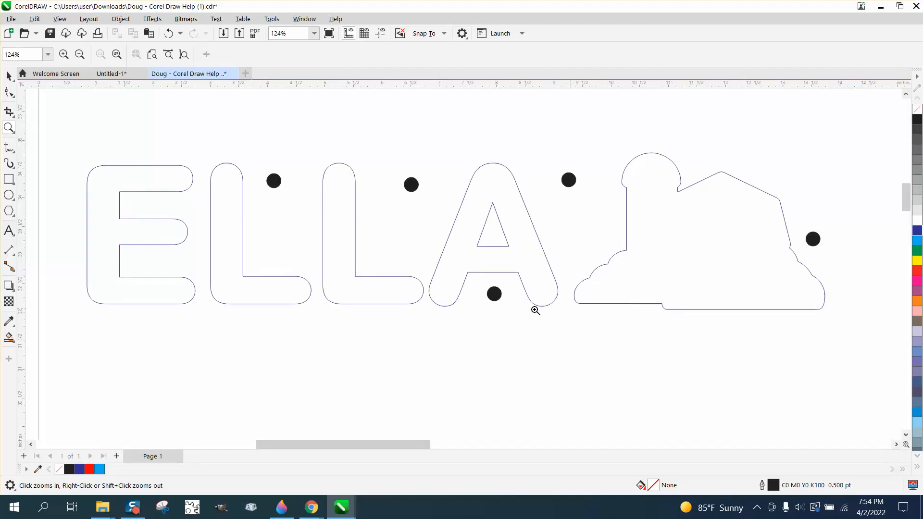